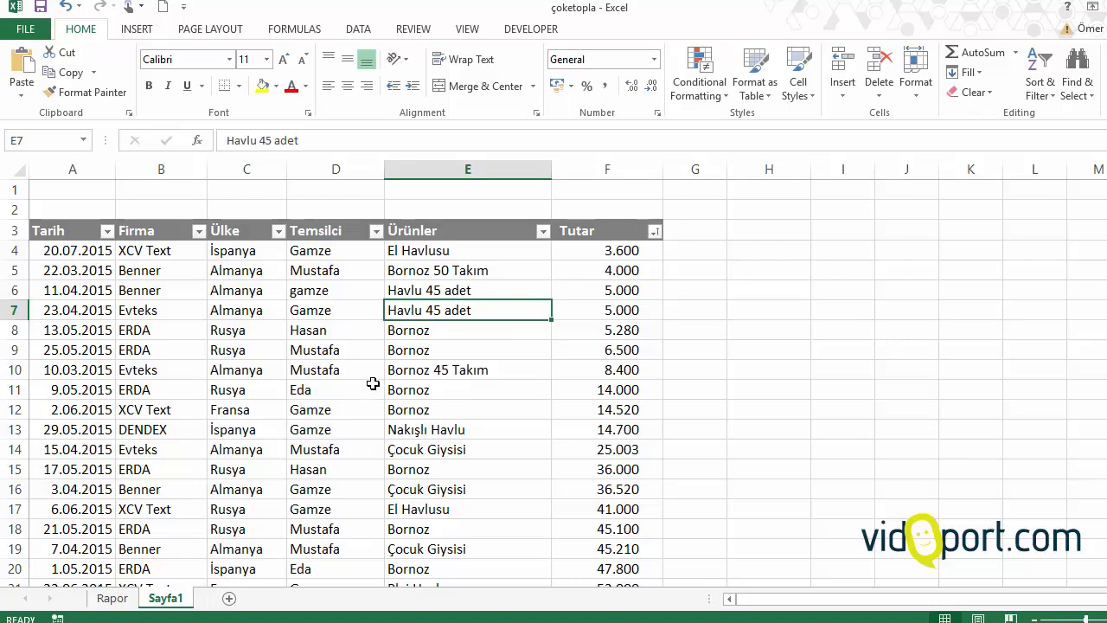
# Step: Sort the table by the Tarih column from newest to oldest
pyautogui.click(259, 364)
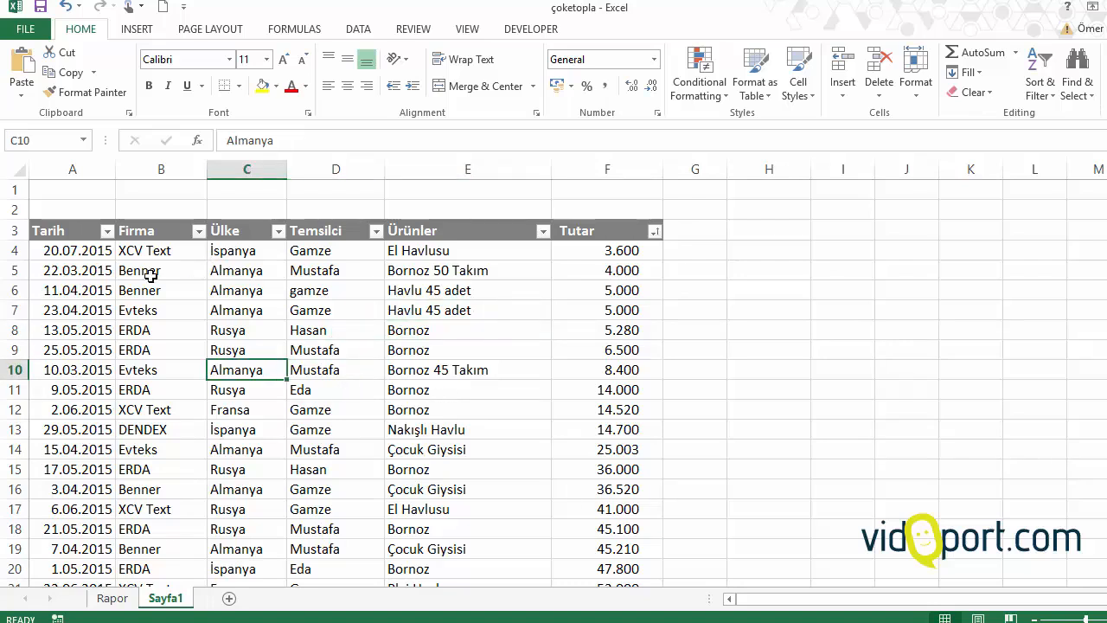
pyautogui.click(121, 232)
pyautogui.click(107, 231)
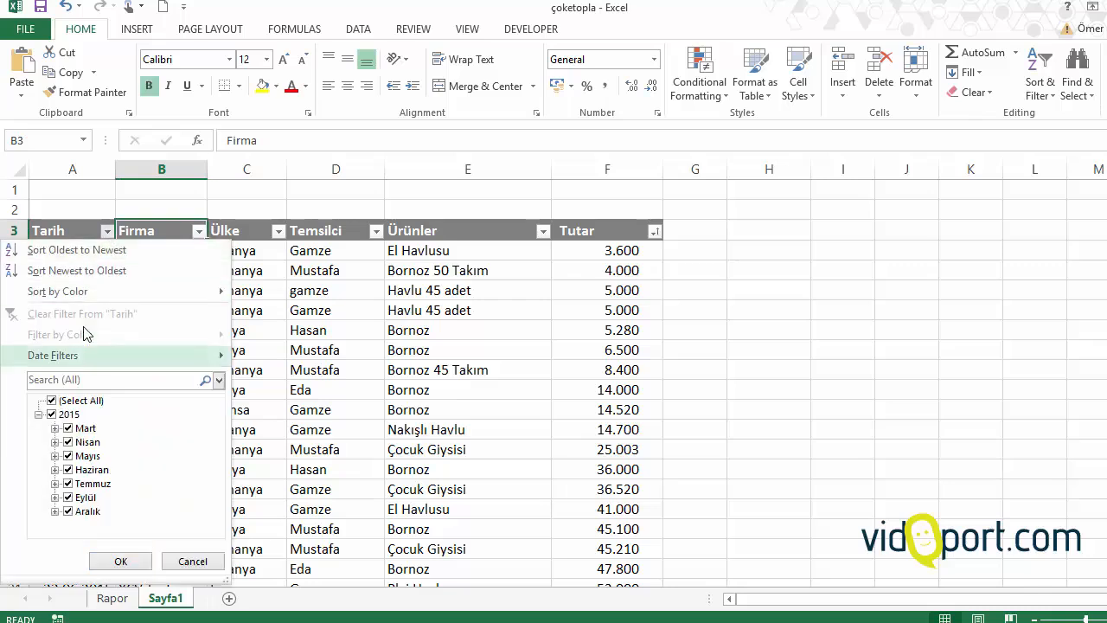
pyautogui.click(97, 270)
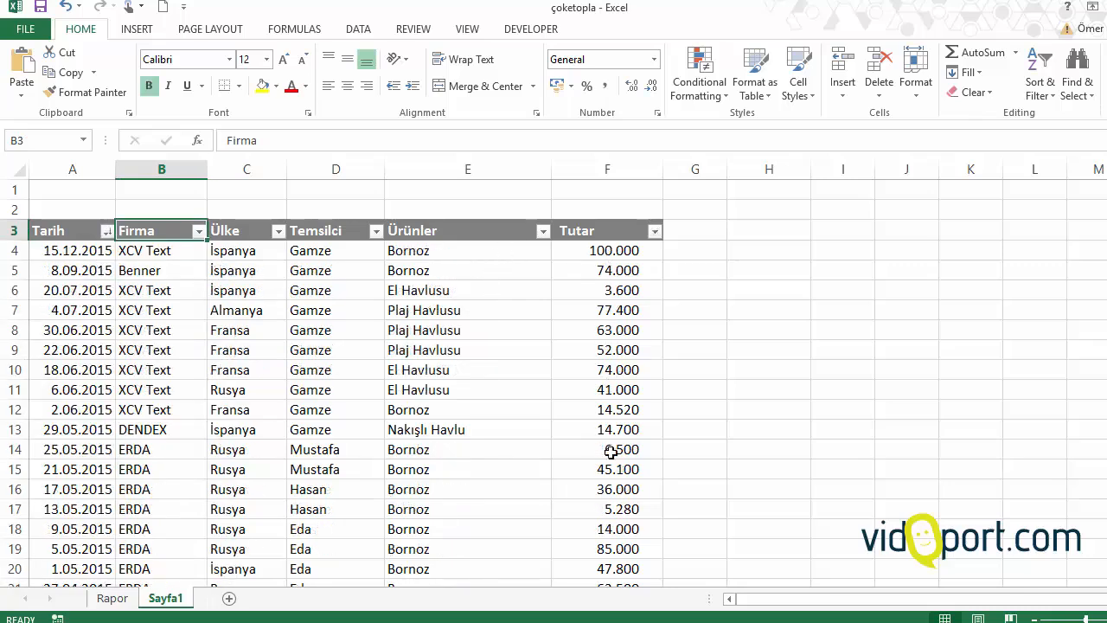
# Step: Start a Top 10 Items conditional formatting rule on all Tutar amounts (F4:F32) and set the number of top items to 5
pyautogui.moveTo(611, 508); pyautogui.dragTo(609, 287)
pyautogui.click(609, 250)
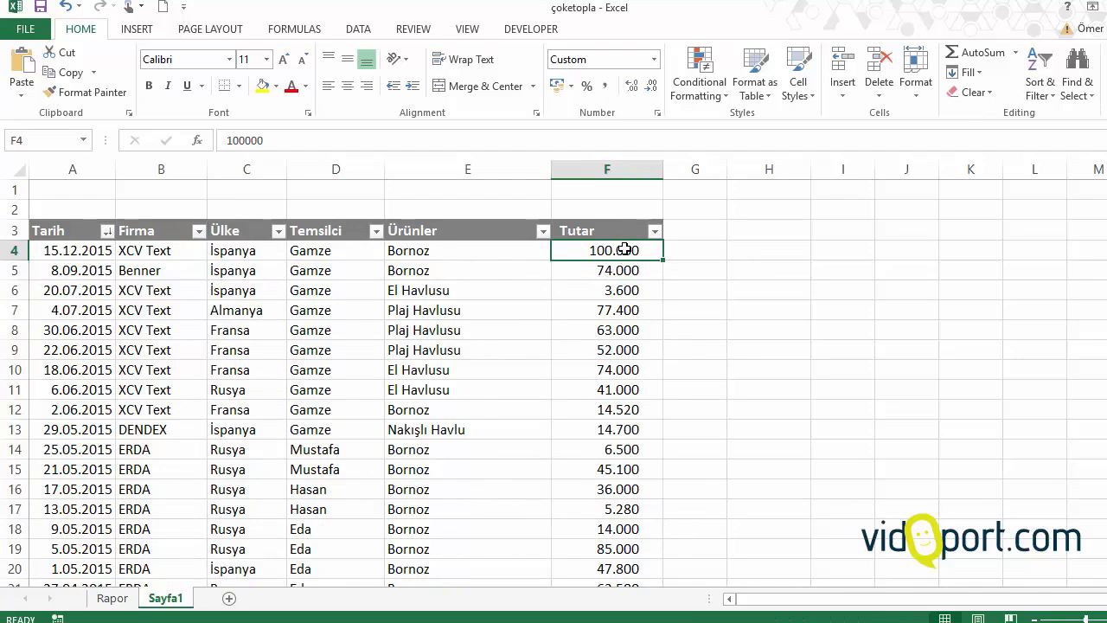
pyautogui.hotkey('ctrl', 'shift', 'Down')
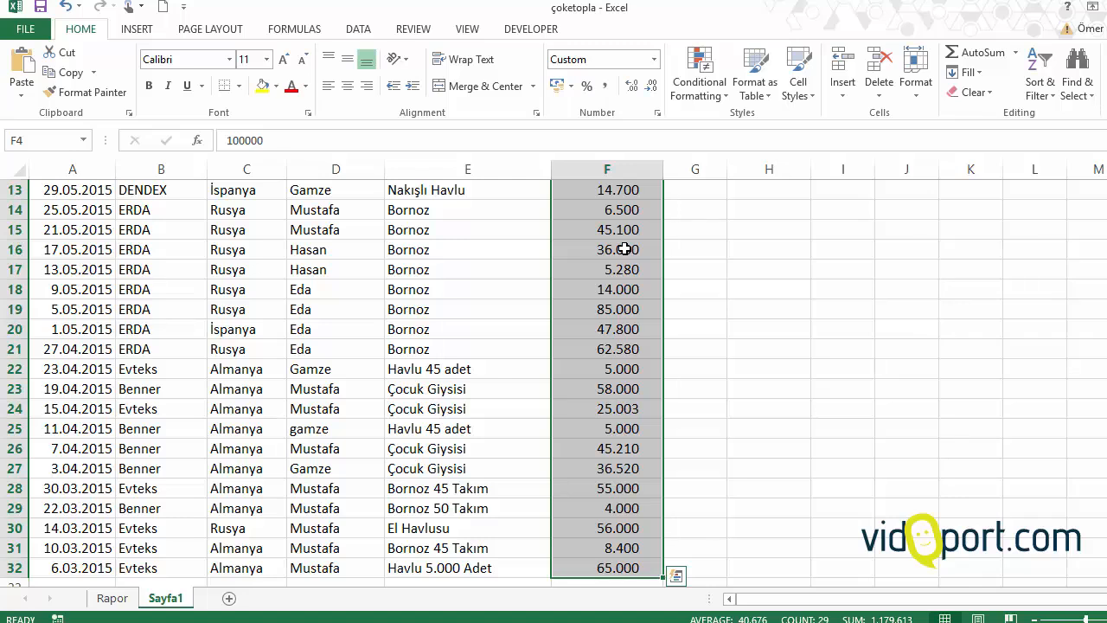
pyautogui.scroll(4, 625, 249)
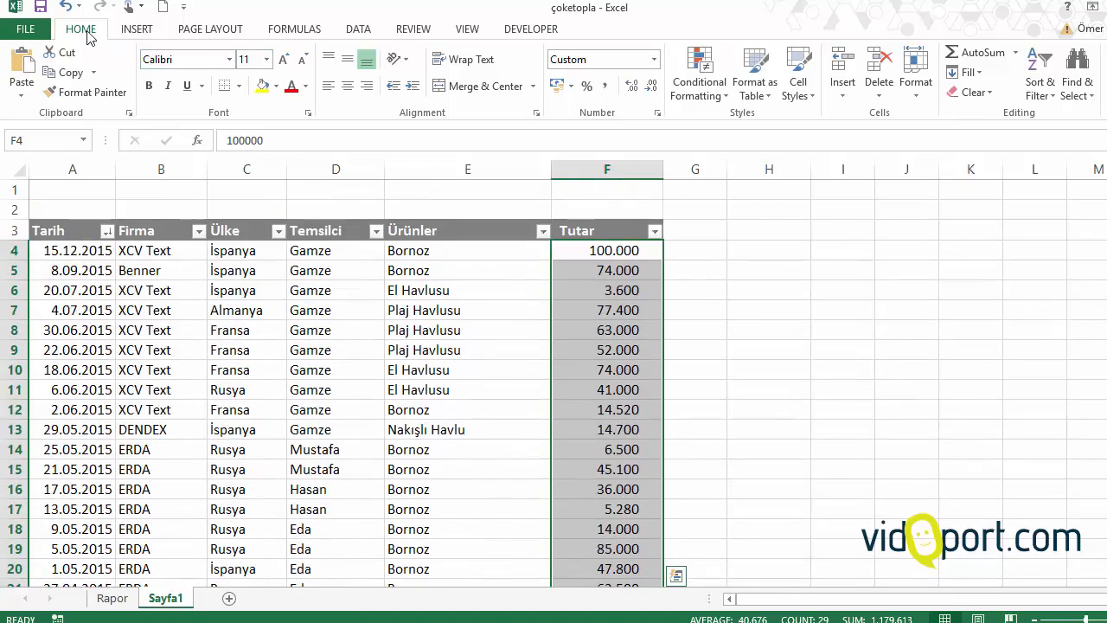
pyautogui.click(701, 97)
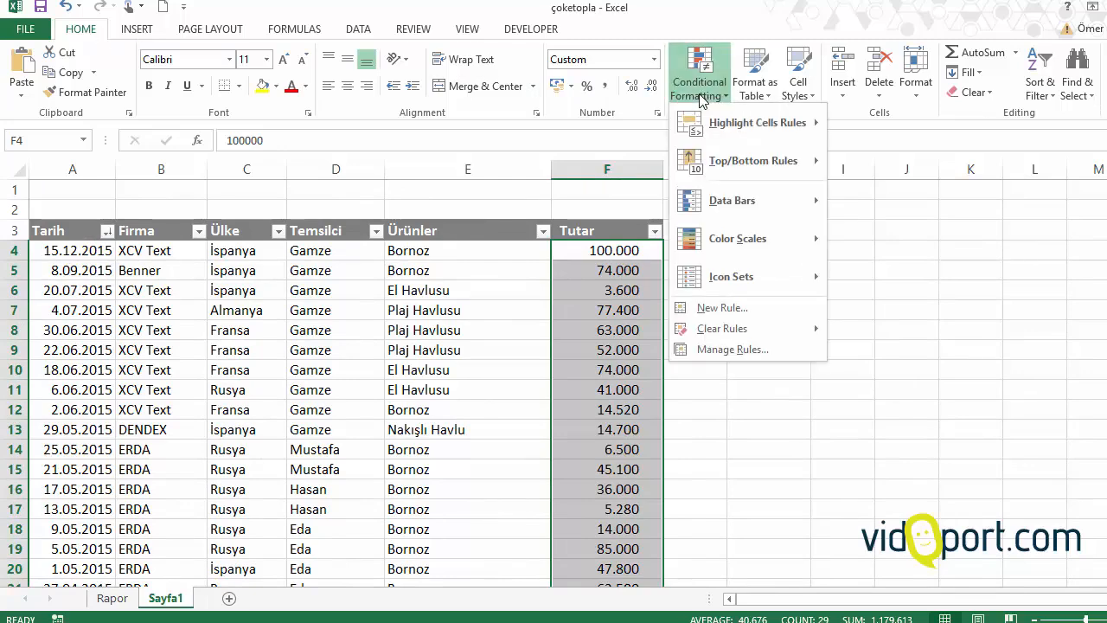
pyautogui.moveTo(775, 162)
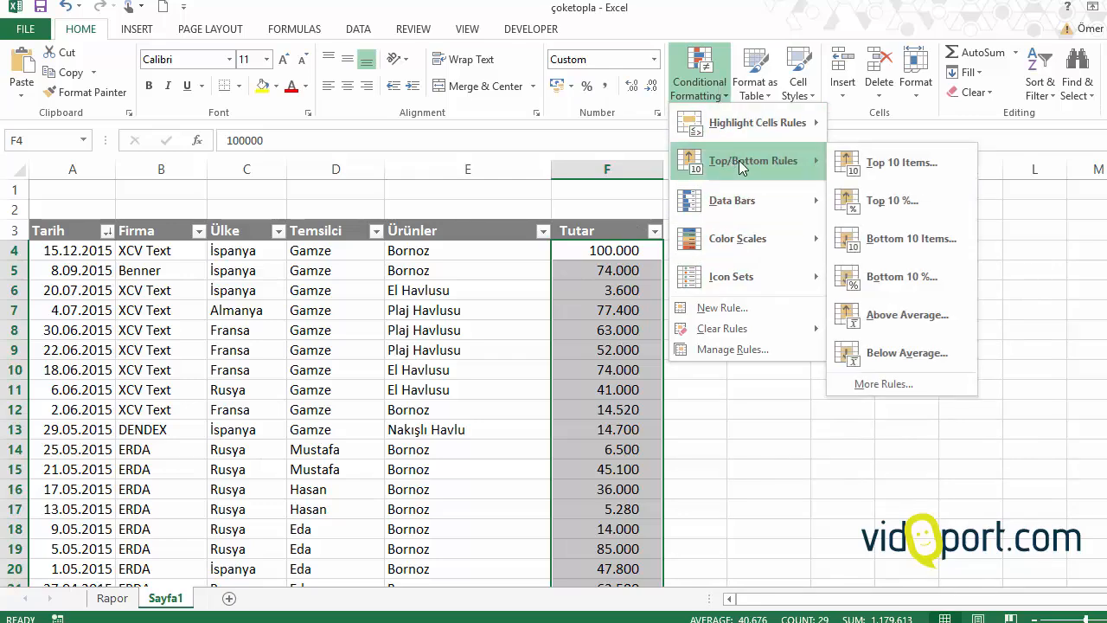
pyautogui.click(897, 167)
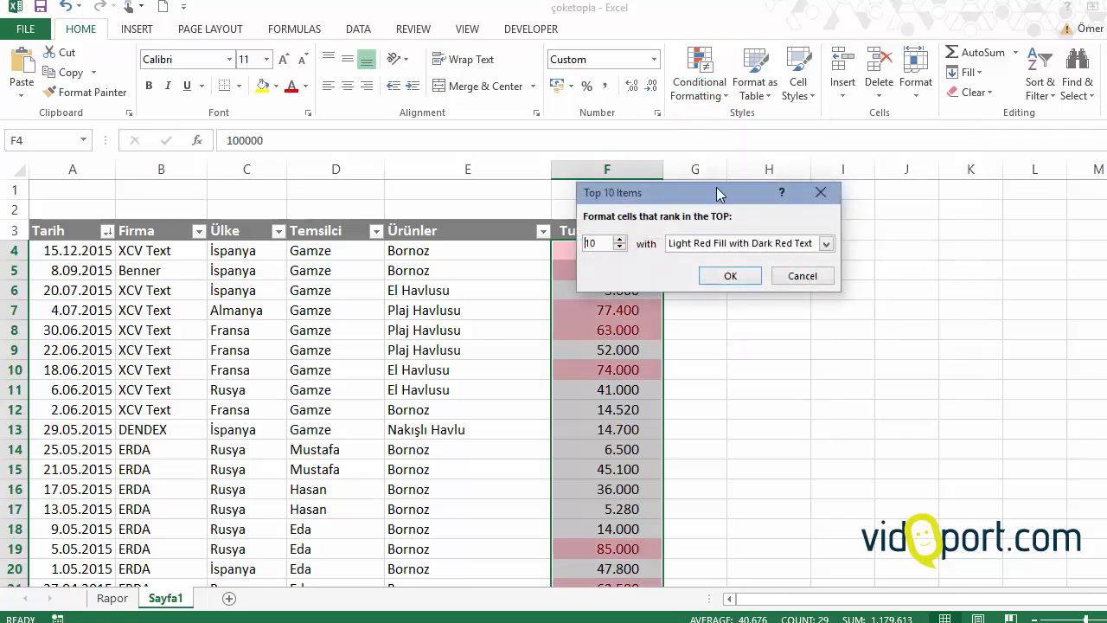
pyautogui.moveTo(709, 192); pyautogui.dragTo(827, 189)
pyautogui.click(737, 245)
pyautogui.click(737, 245)
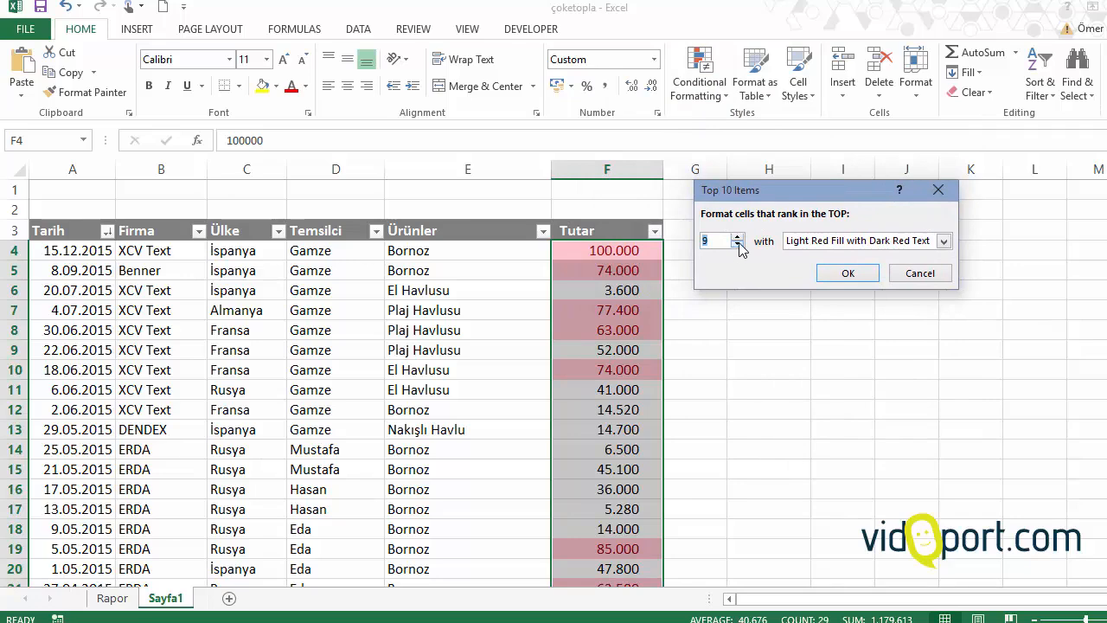
pyautogui.click(737, 245)
pyautogui.click(738, 245)
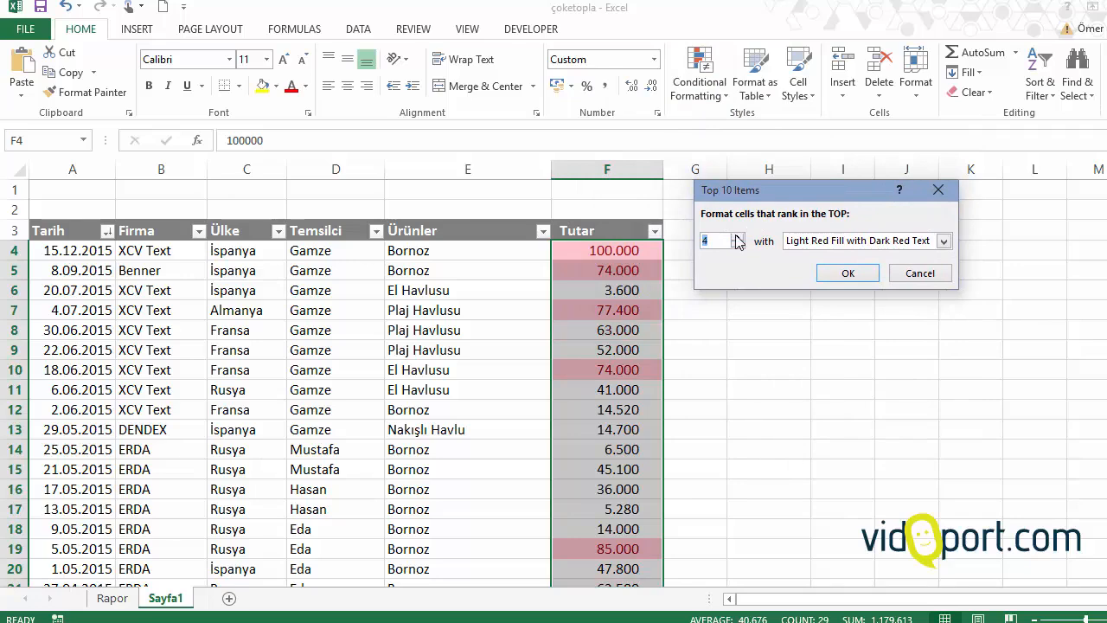
pyautogui.click(737, 237)
# Step: Give the top-items rule a custom format with bold, standard red text and apply it to the Tutar amounts
pyautogui.click(838, 247)
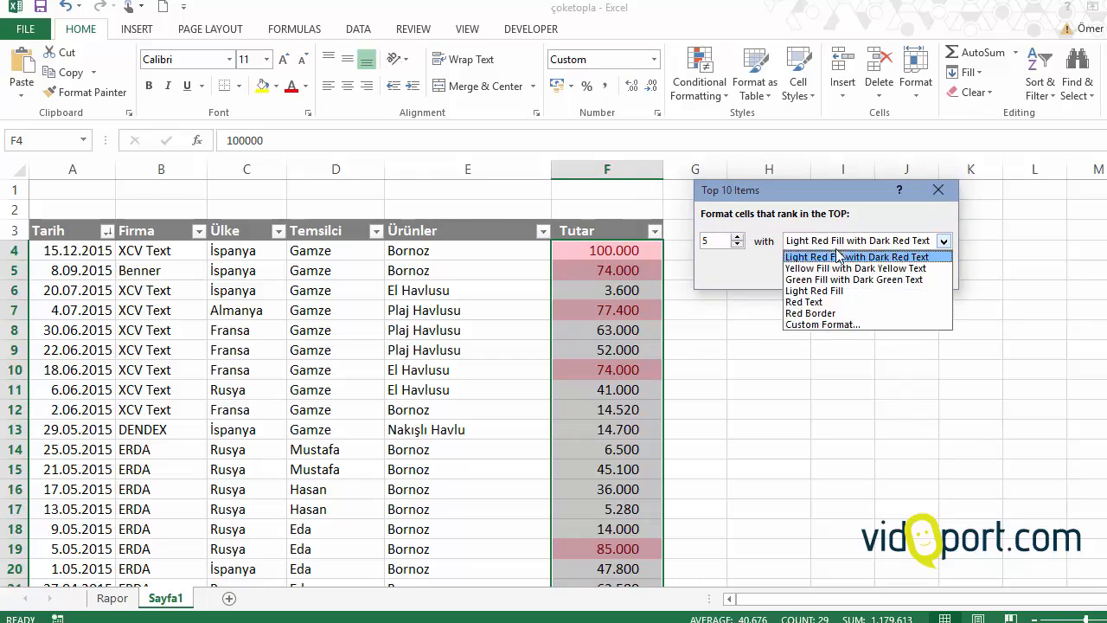
pyautogui.click(808, 302)
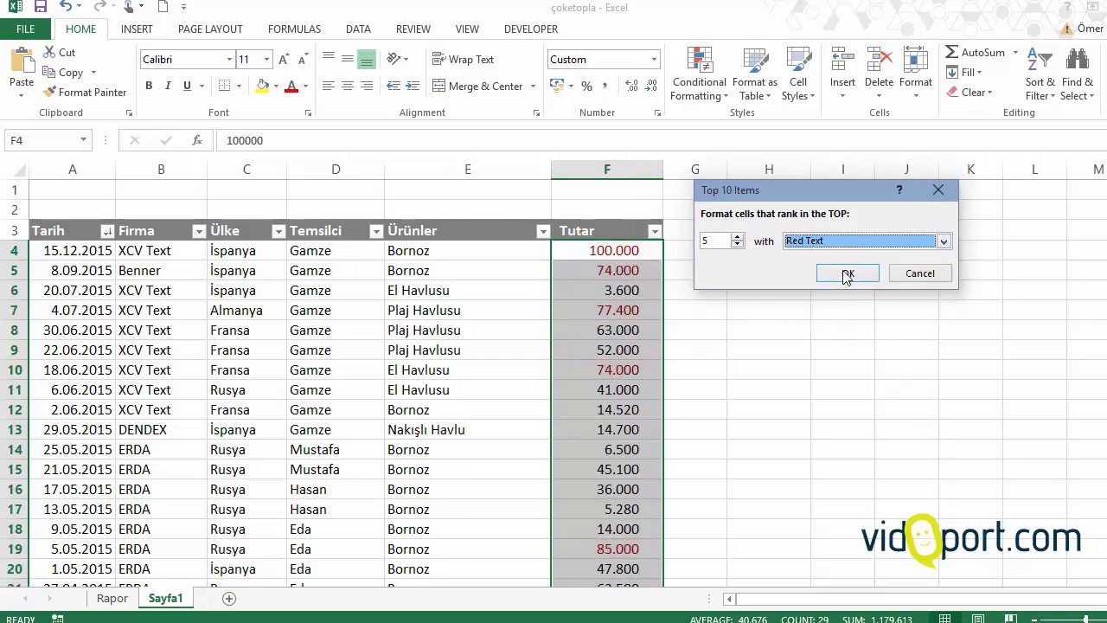
pyautogui.click(907, 245)
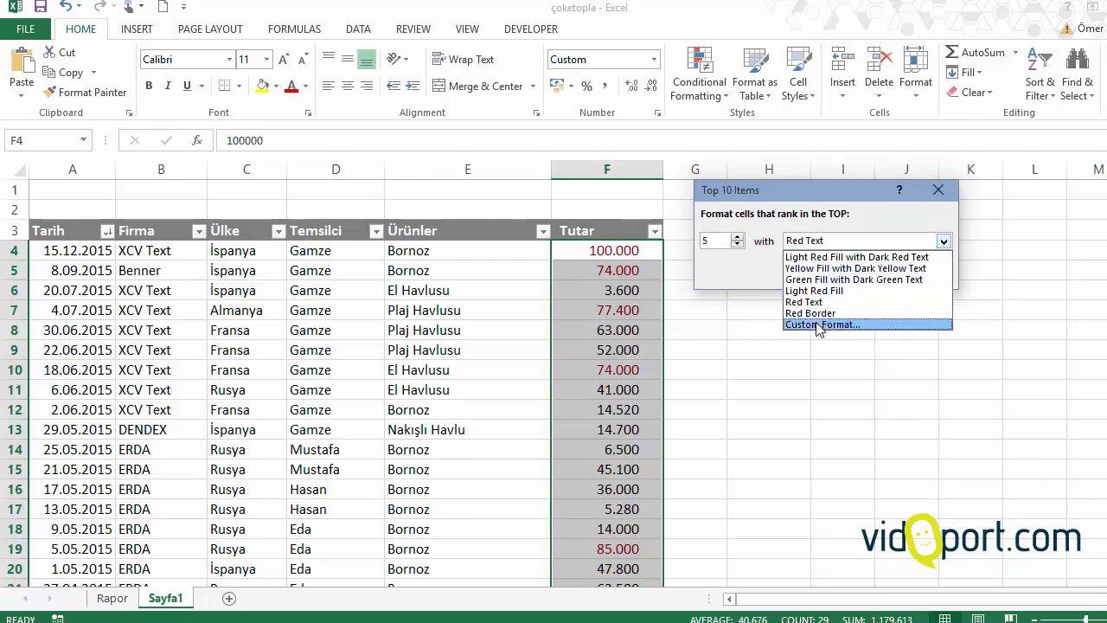
pyautogui.click(818, 327)
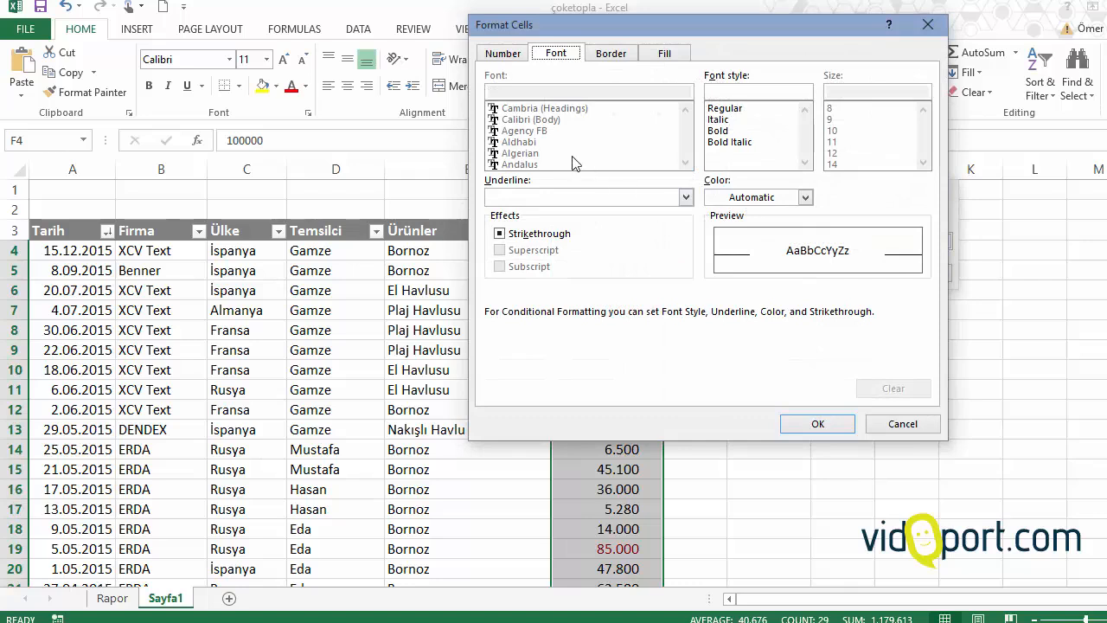
pyautogui.click(718, 132)
pyautogui.click(741, 199)
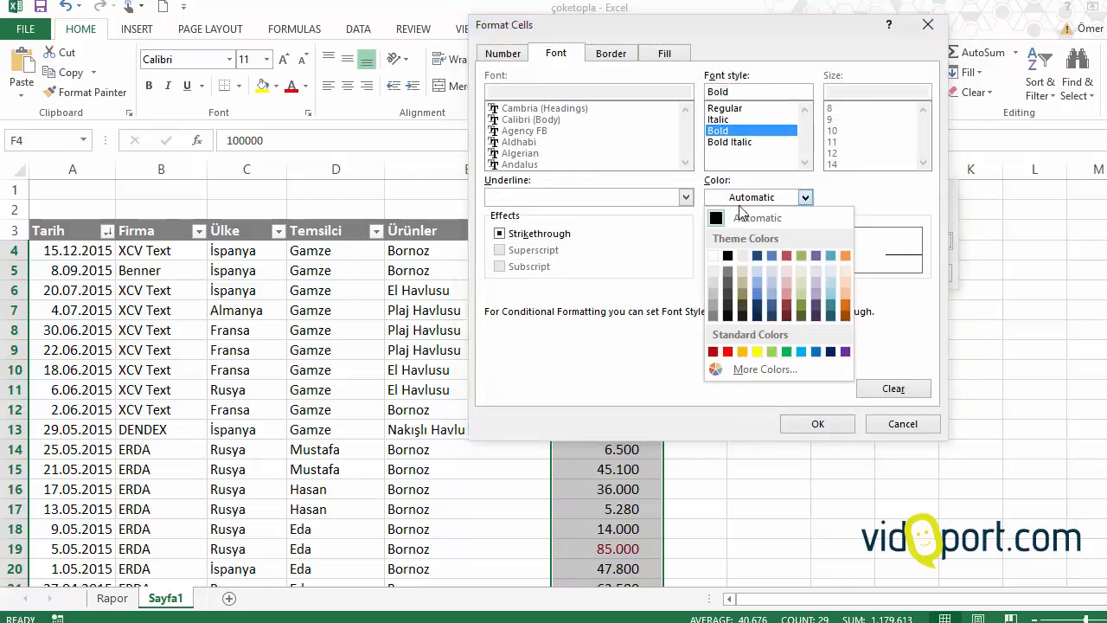
pyautogui.click(728, 352)
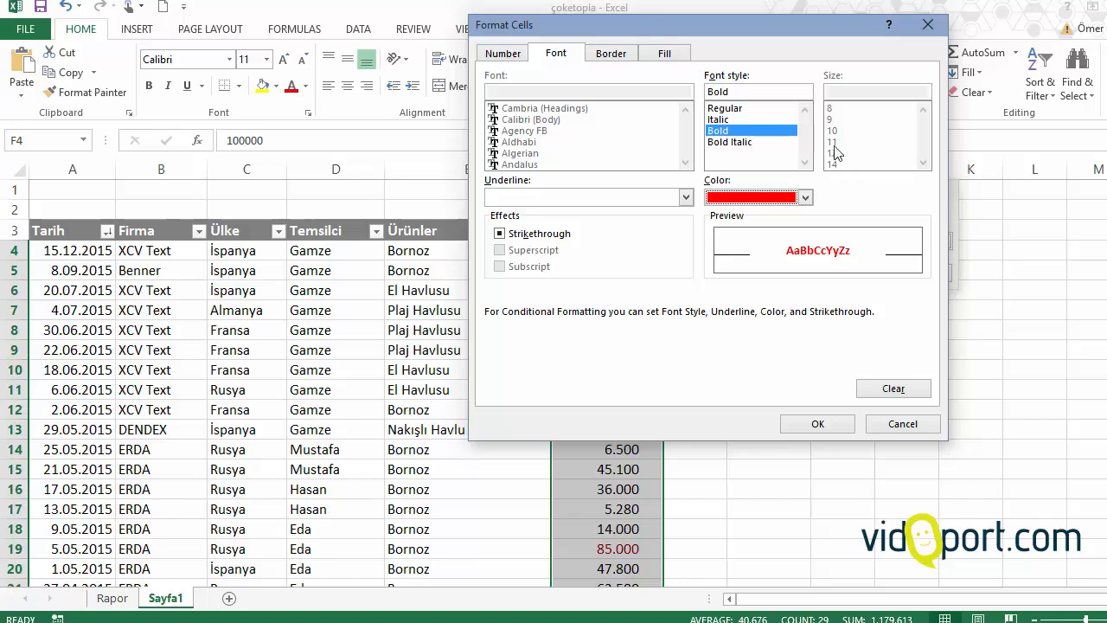
pyautogui.click(827, 423)
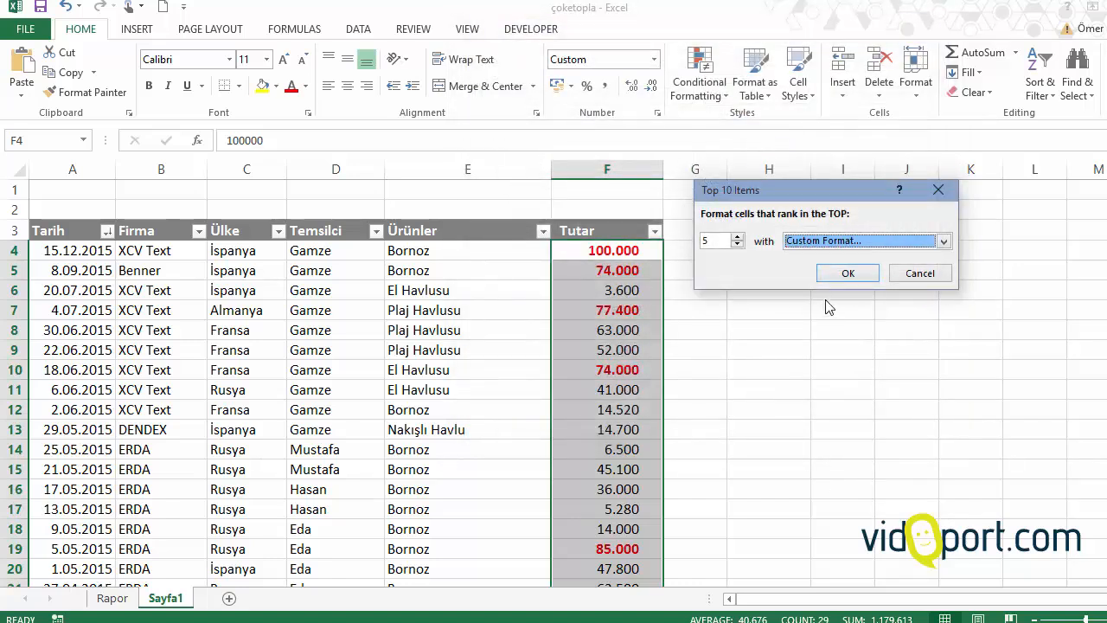
pyautogui.click(844, 274)
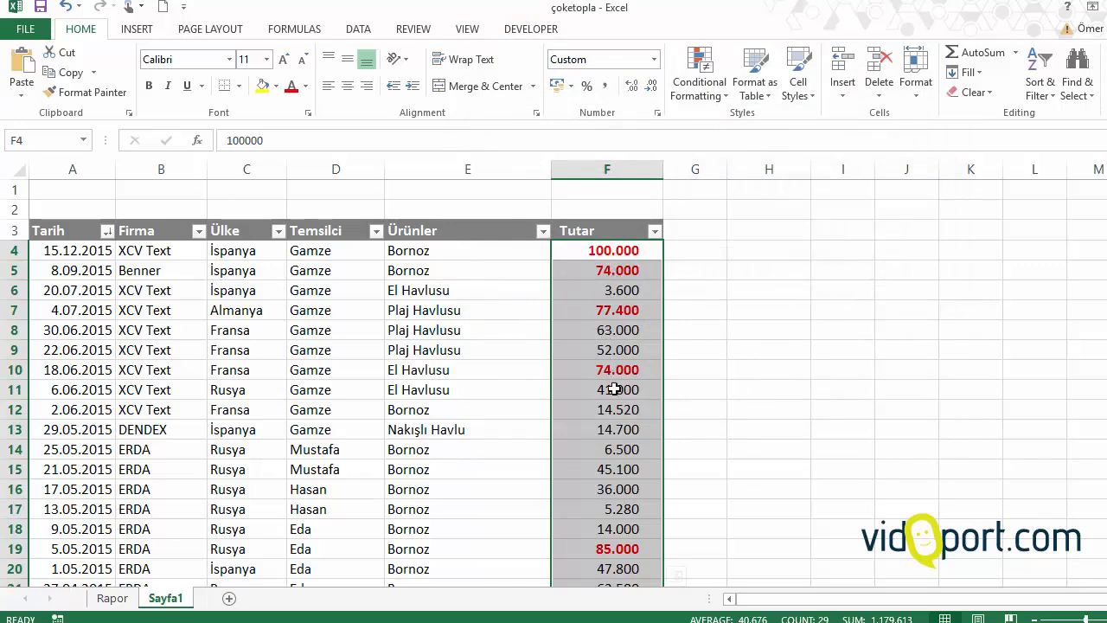
# Step: Start a Bottom 10 Items conditional formatting rule on the same Tutar amounts and set the number of bottom items to 5
pyautogui.click(699, 90)
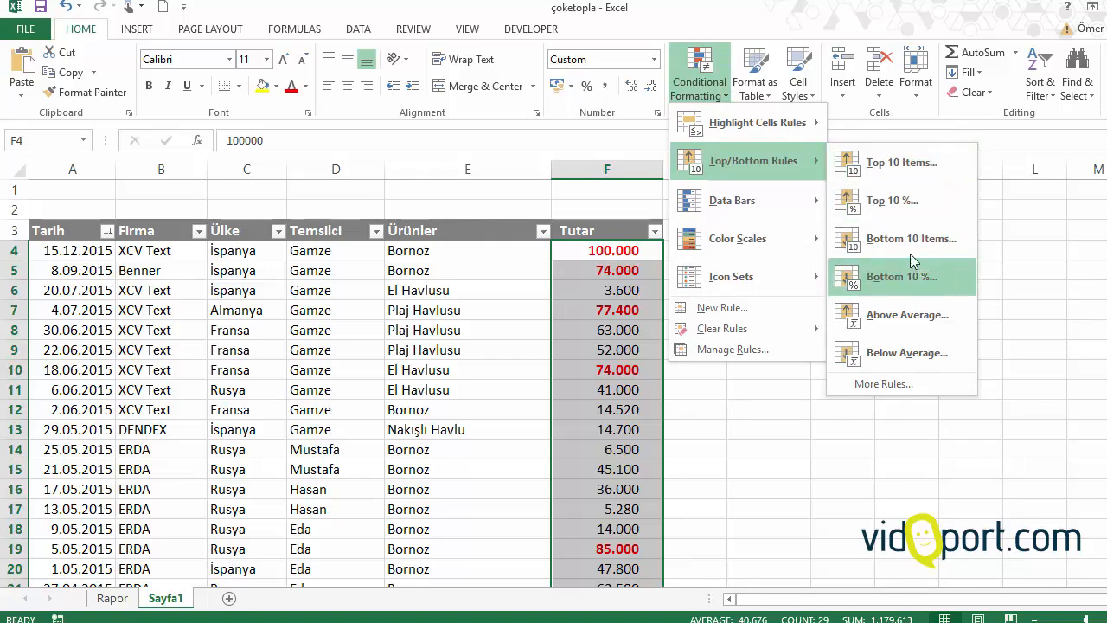
pyautogui.click(917, 240)
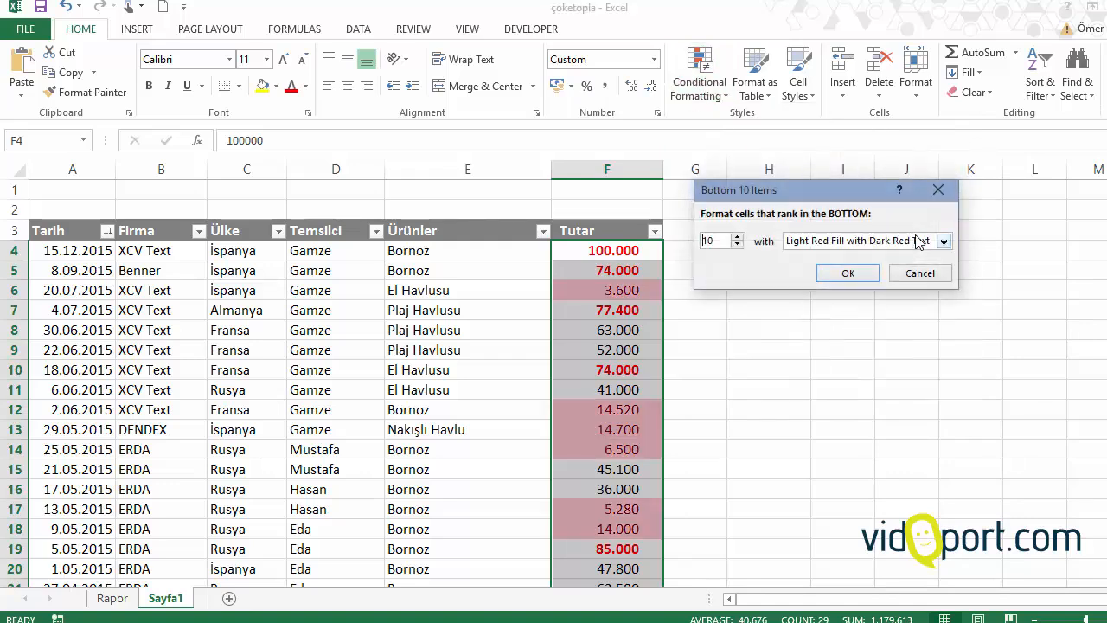
pyautogui.click(737, 245)
pyautogui.click(737, 246)
pyautogui.click(737, 245)
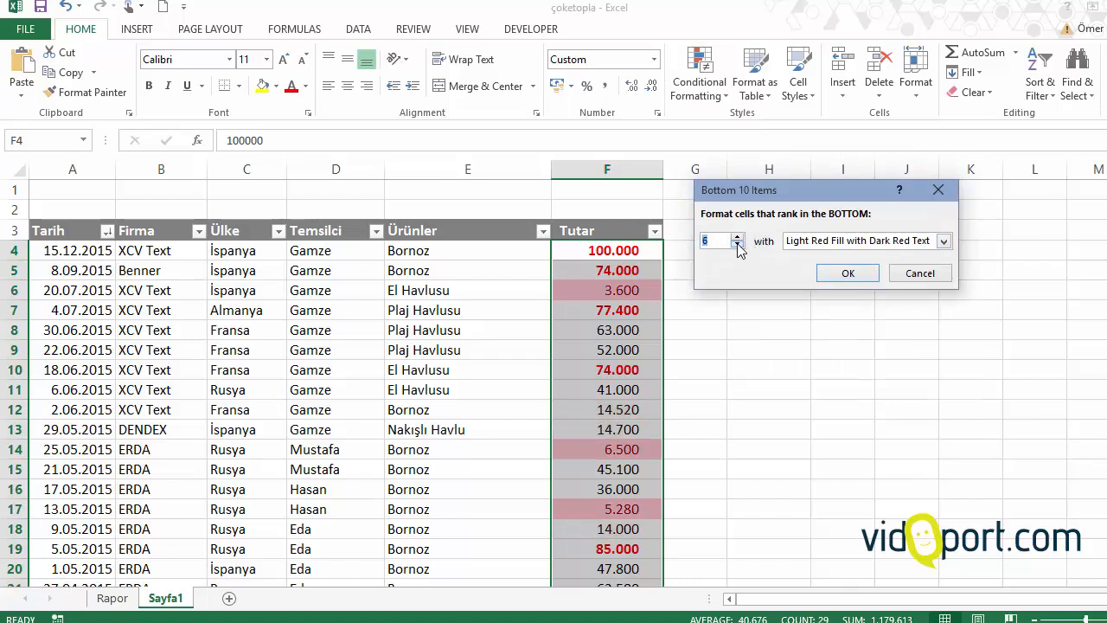
pyautogui.click(737, 245)
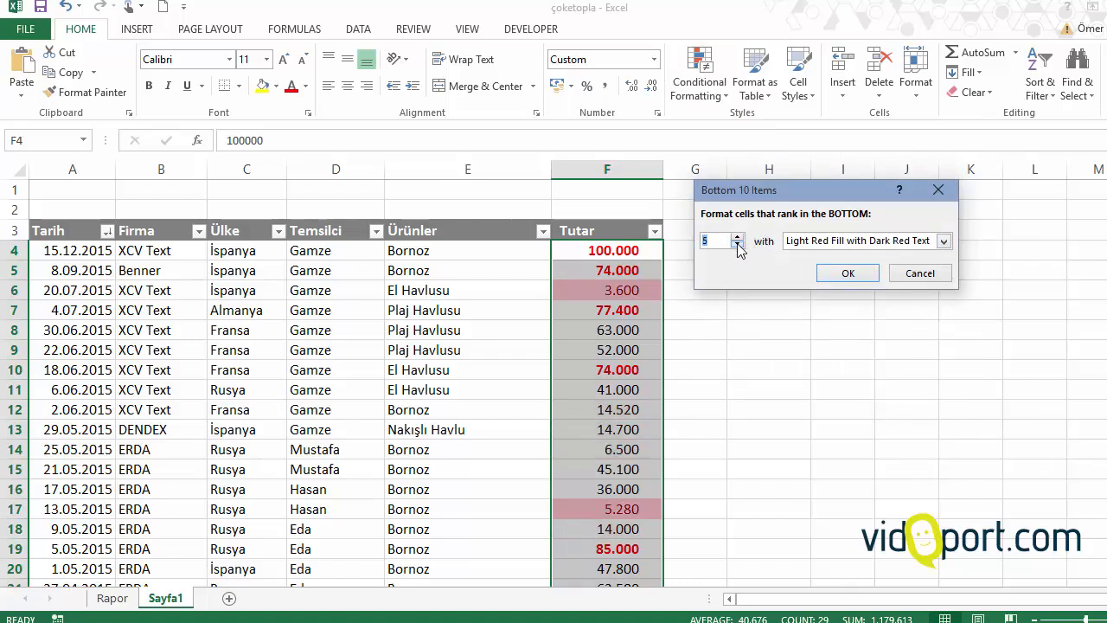
# Step: Give the bottom-items rule a custom format with bold, standard green text and apply it to the Tutar amounts
pyautogui.click(942, 241)
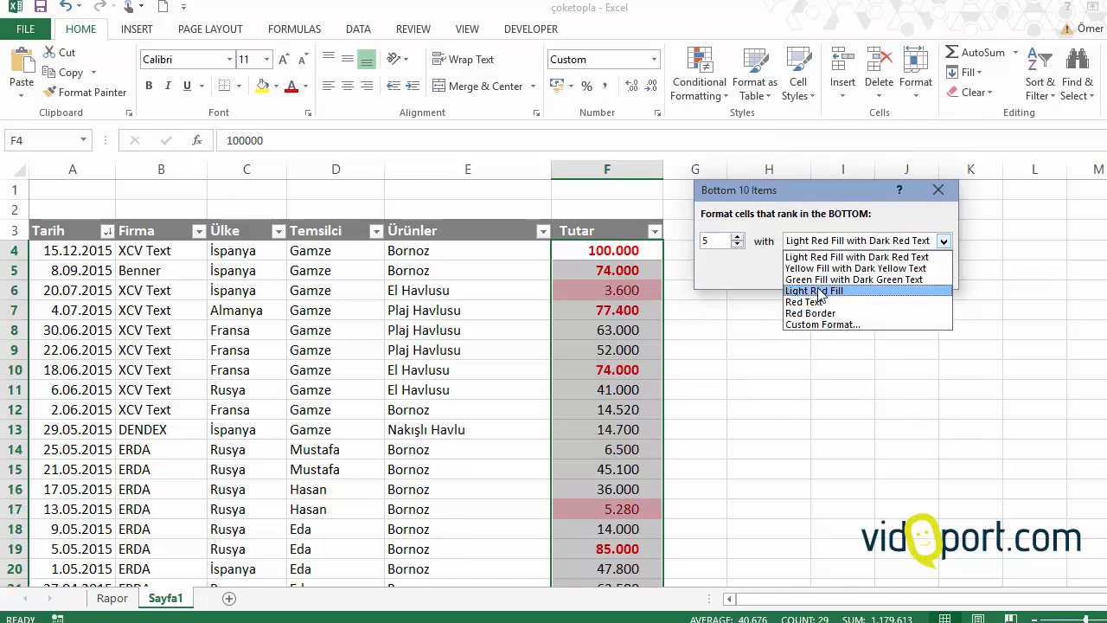
pyautogui.click(822, 280)
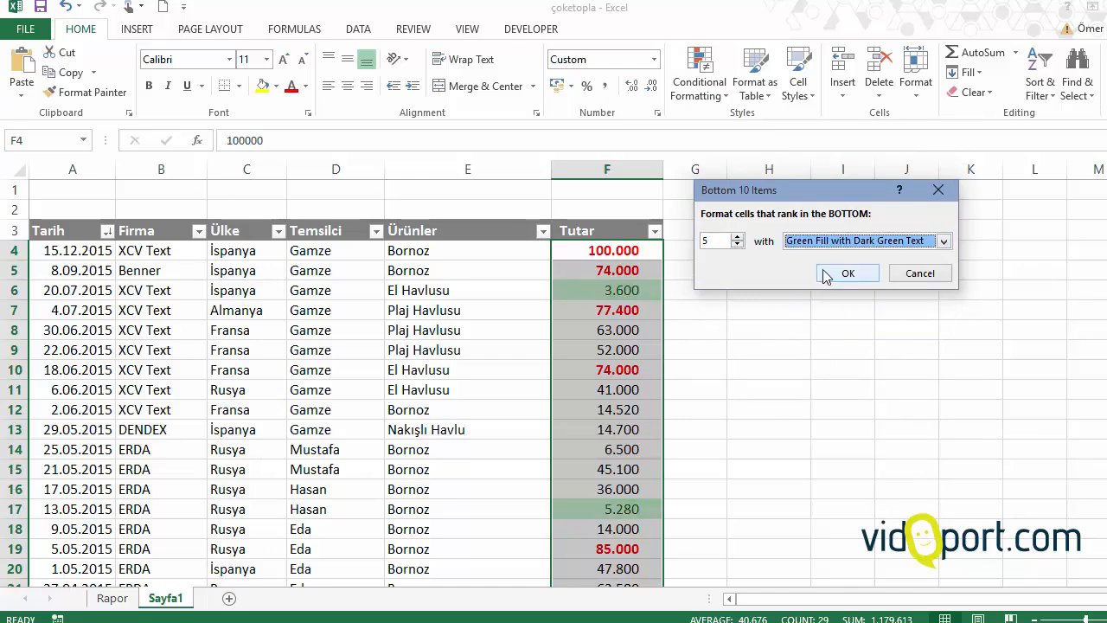
pyautogui.click(834, 242)
pyautogui.click(827, 325)
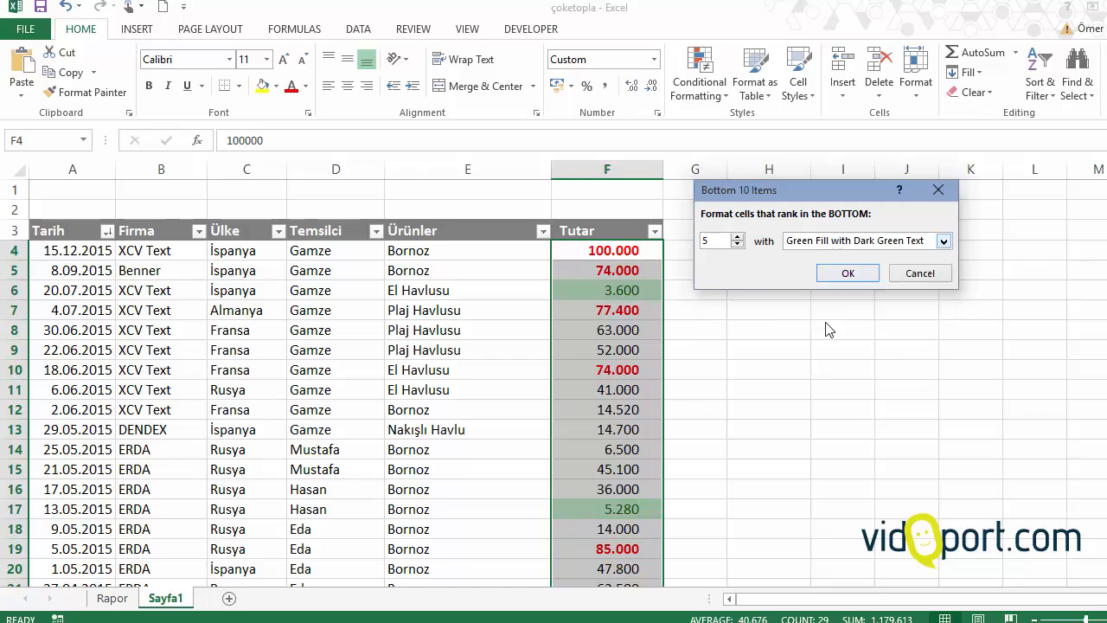
pyautogui.click(874, 195)
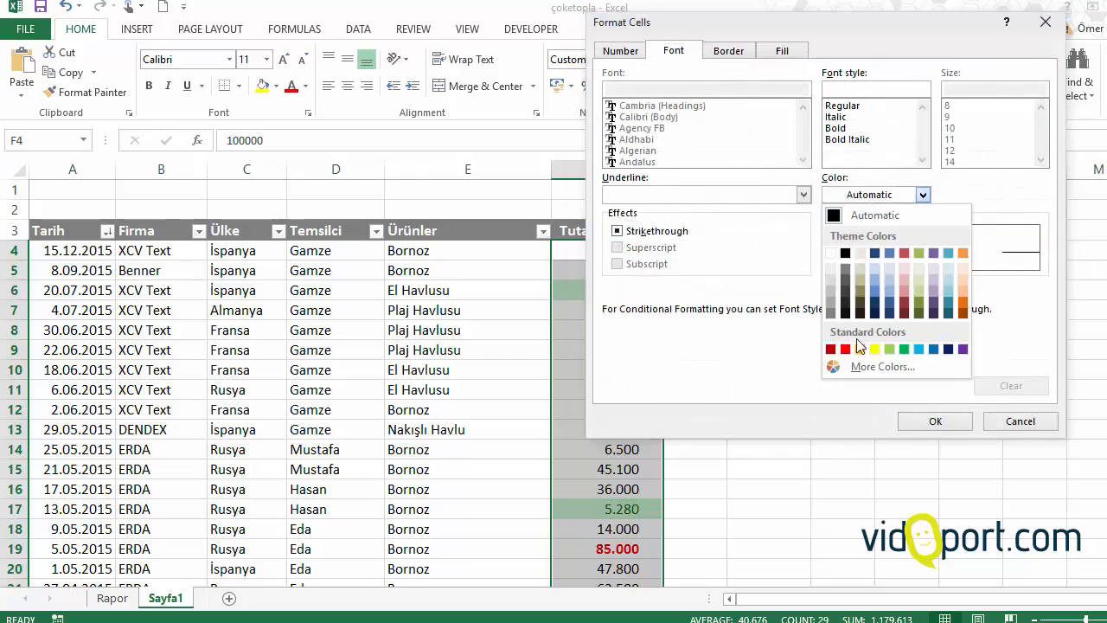
pyautogui.click(908, 353)
pyautogui.click(852, 128)
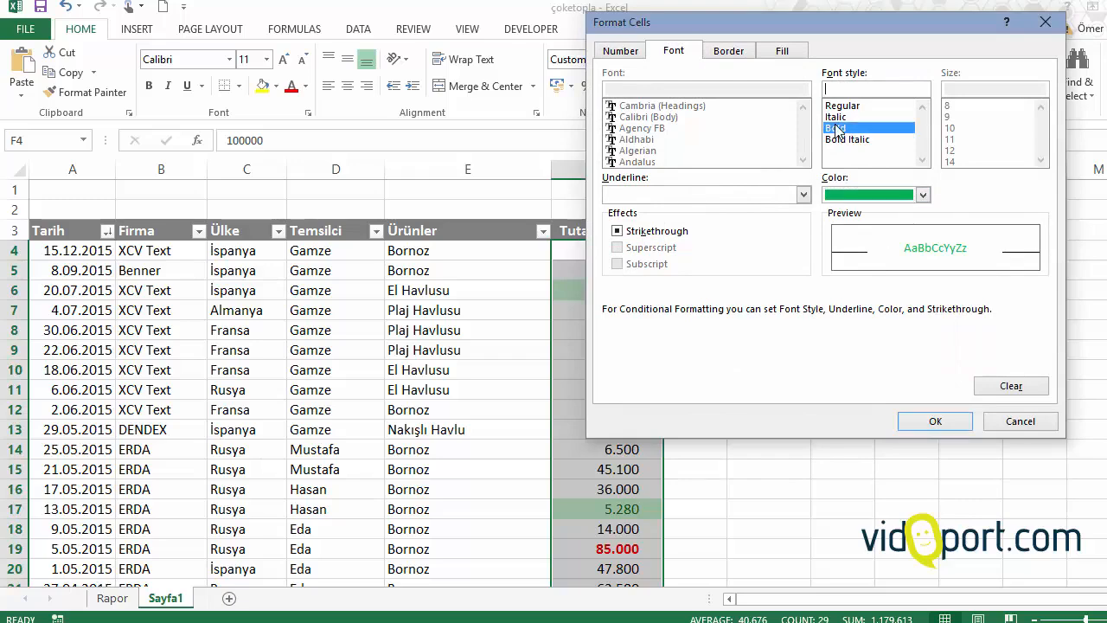
pyautogui.click(930, 418)
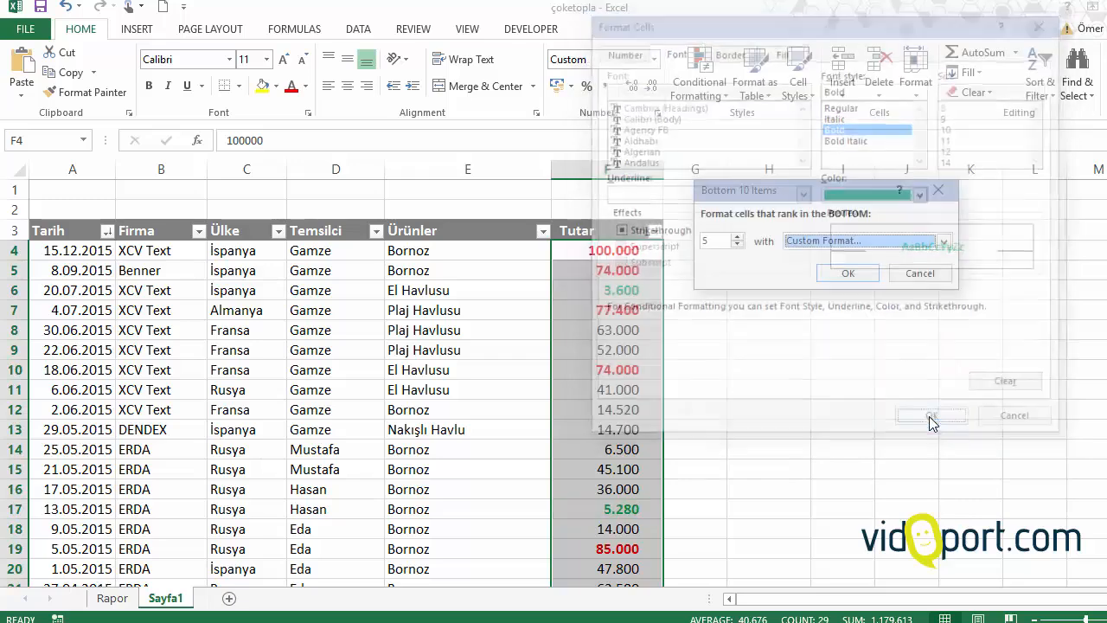
pyautogui.click(851, 275)
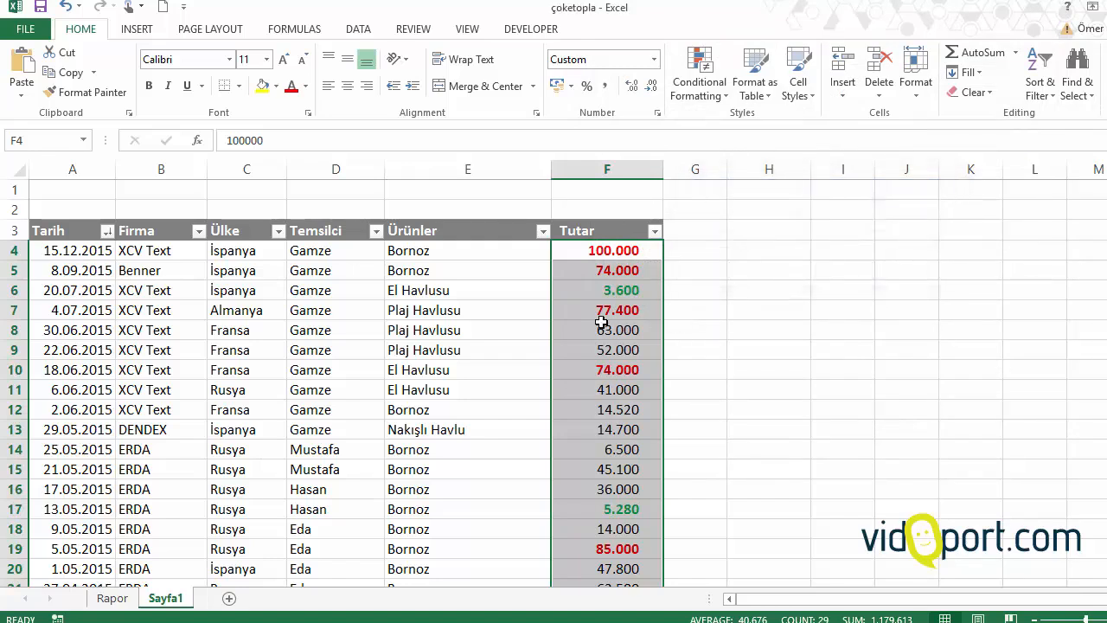
# Step: Check the red and green formatted amounts throughout the Tutar column down to its last row
pyautogui.click(601, 326)
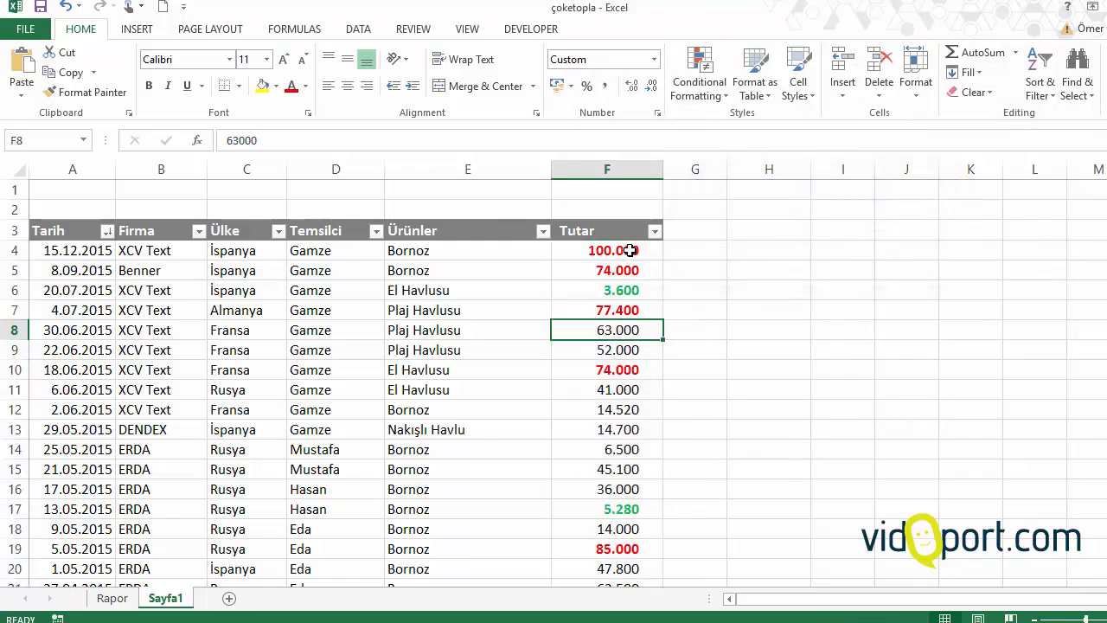
pyautogui.click(630, 289)
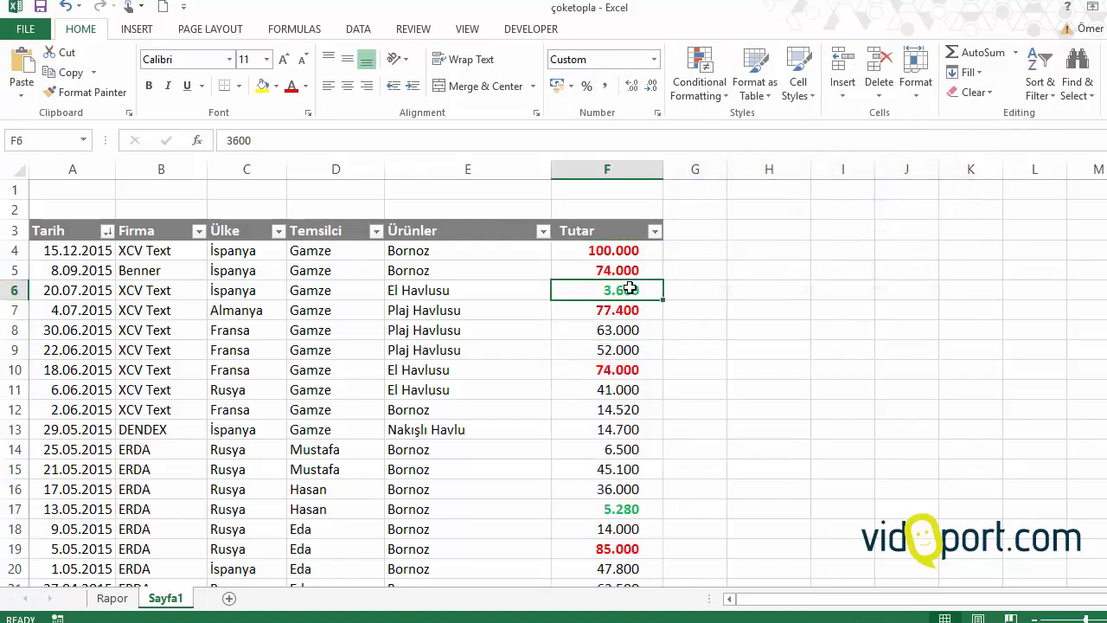
pyautogui.scroll(-5, 630, 289)
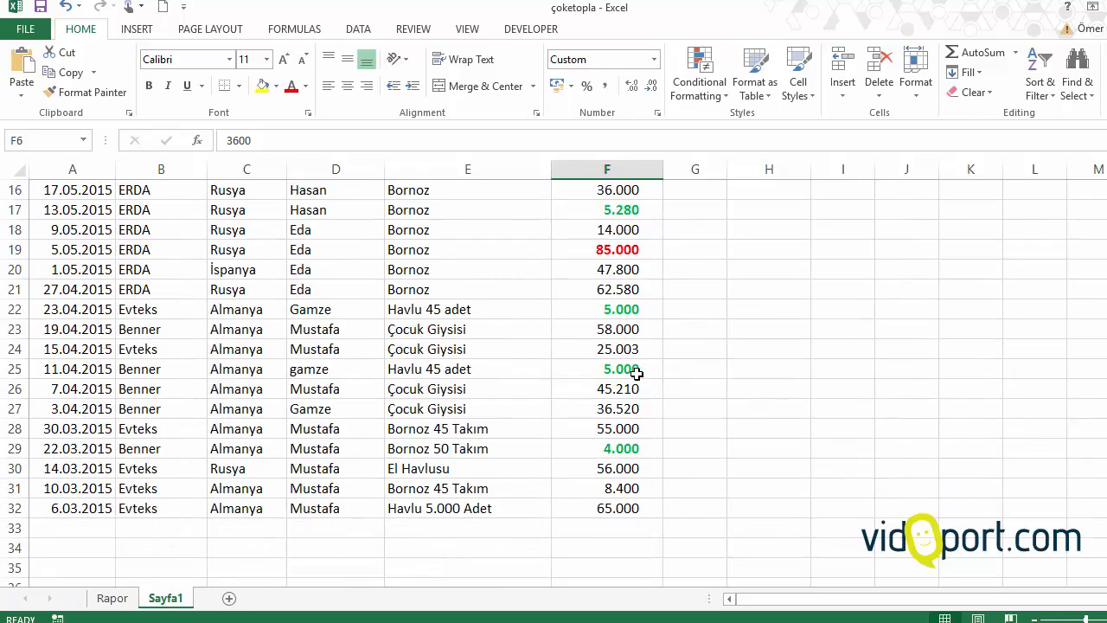
pyautogui.click(637, 289)
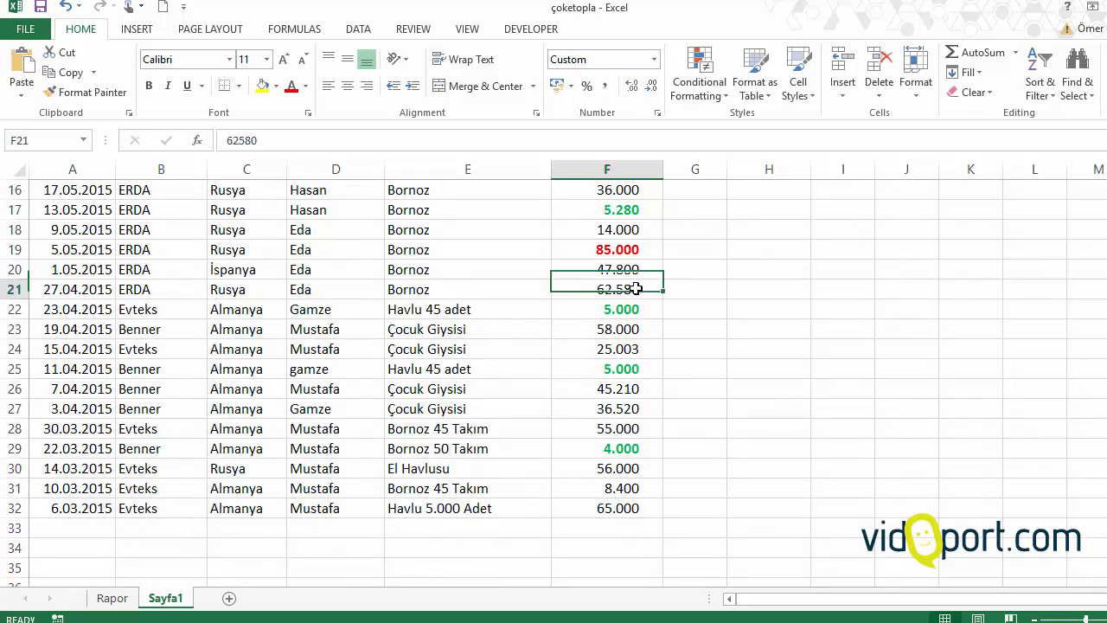
pyautogui.scroll(5, 637, 289)
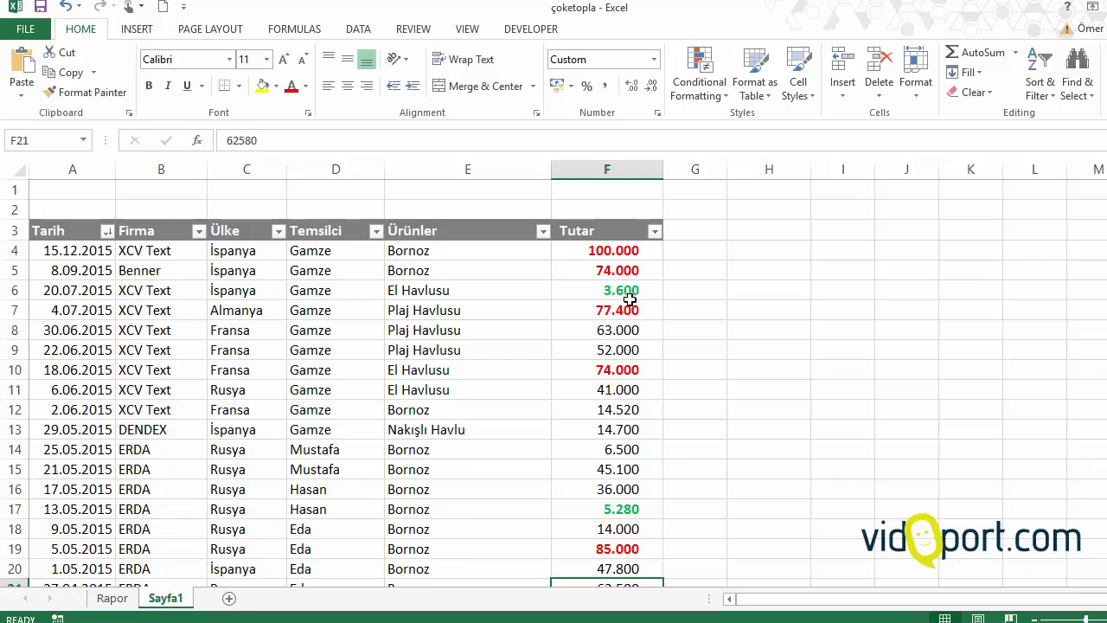
# Step: Clear all conditional formatting rules from the entire sheet
pyautogui.moveTo(632, 250); pyautogui.dragTo(621, 372)
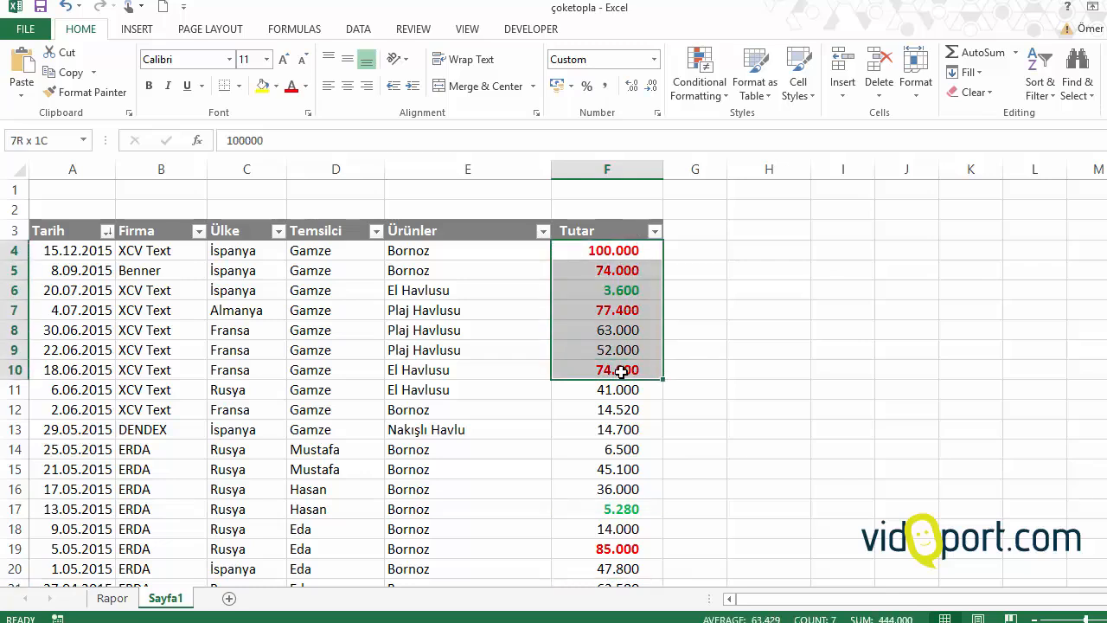
pyautogui.click(623, 306)
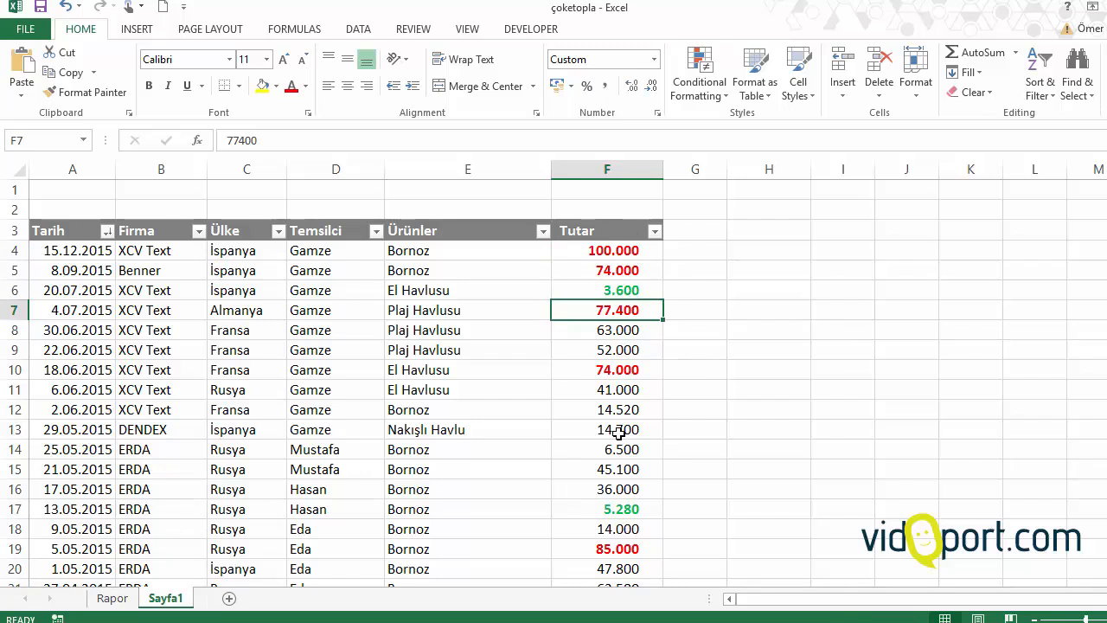
pyautogui.click(627, 250)
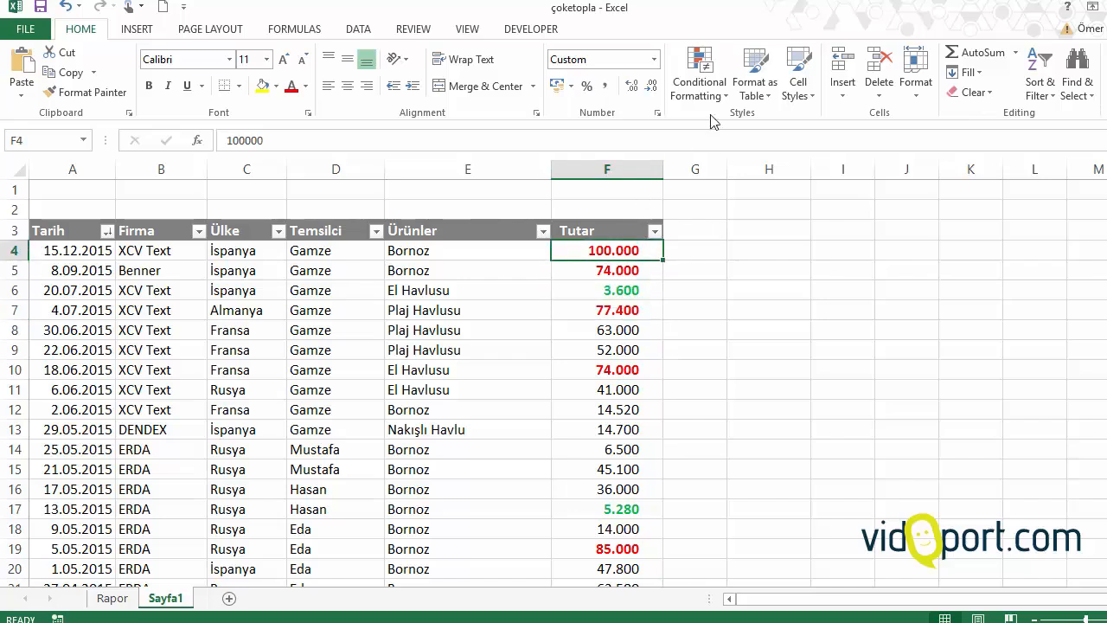
pyautogui.click(693, 89)
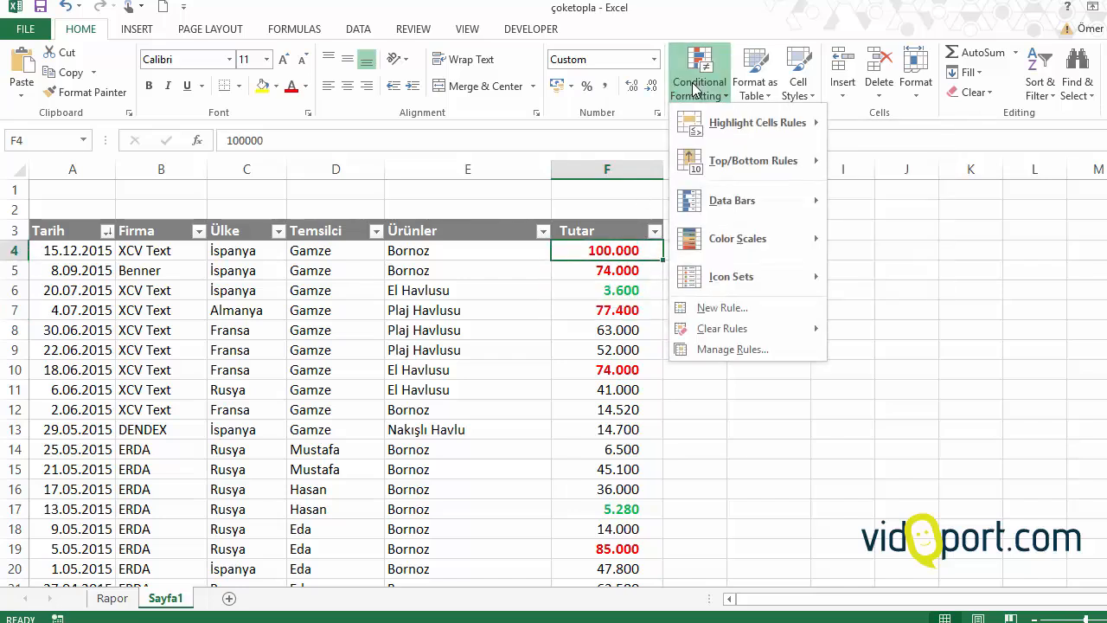
pyautogui.moveTo(741, 331)
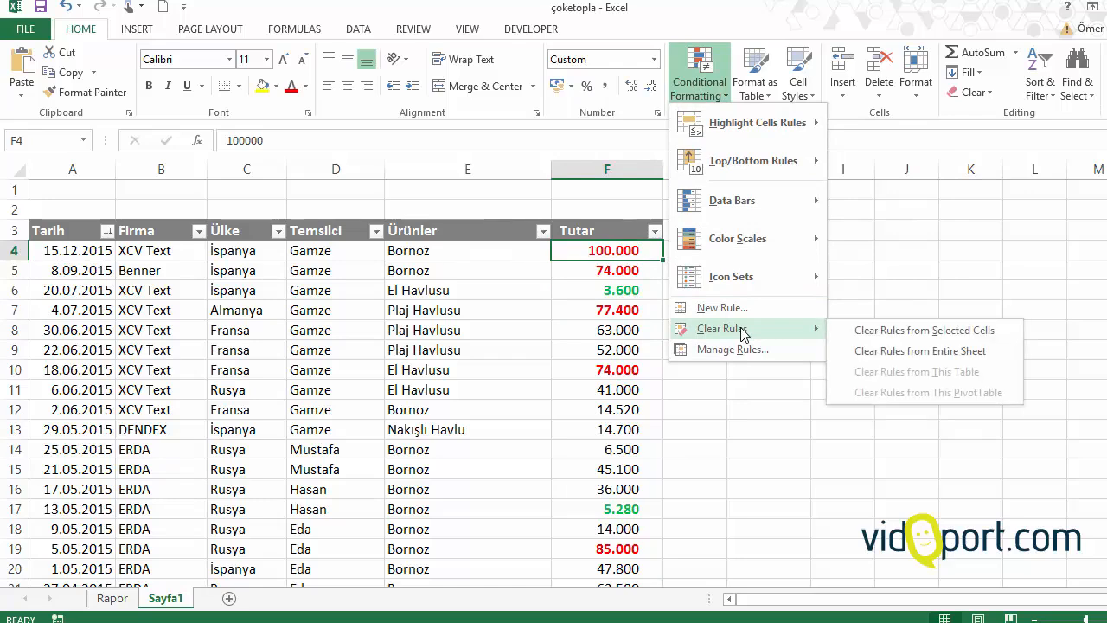
pyautogui.click(879, 351)
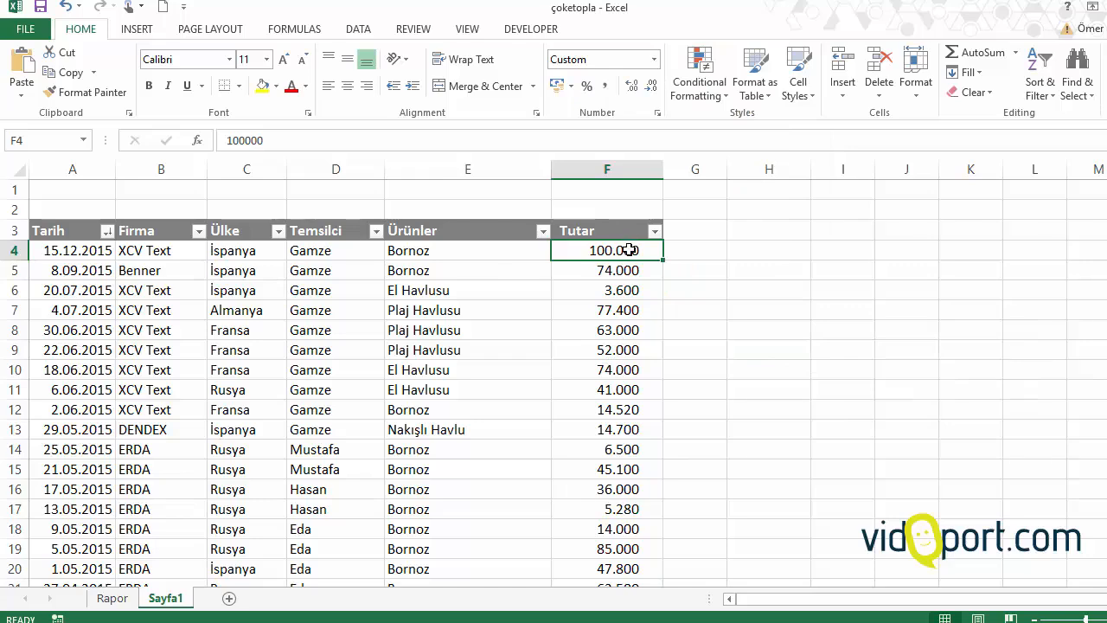
# Step: Start an Above Average conditional formatting rule on all Tutar amounts, F4:F32
pyautogui.hotkey('ctrl', 'shift', 'Down')
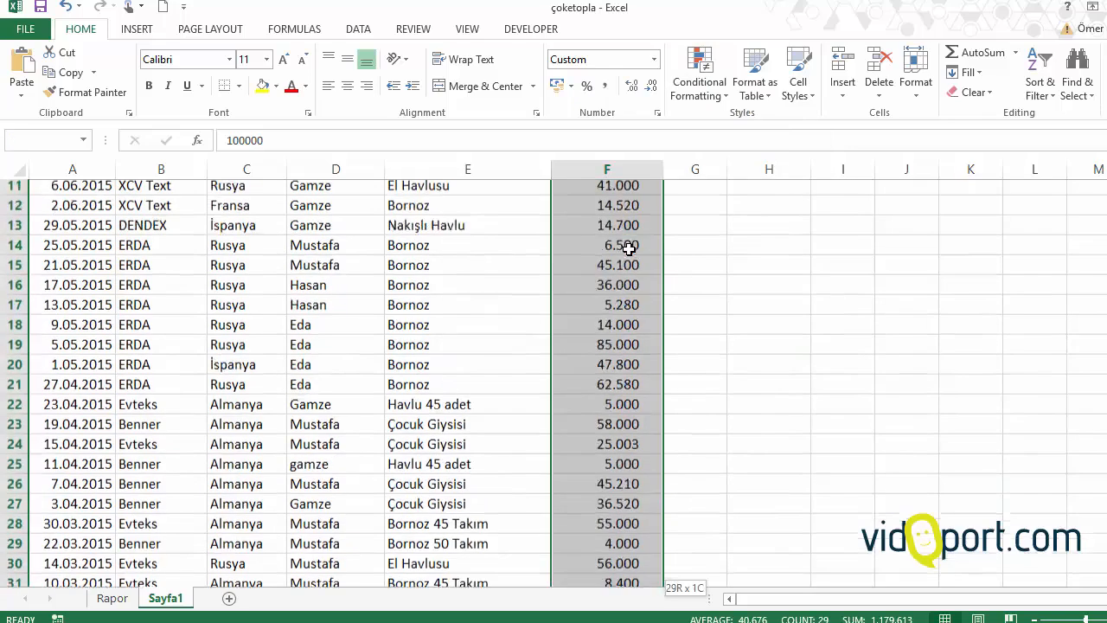
pyautogui.click(699, 82)
pyautogui.moveTo(776, 164)
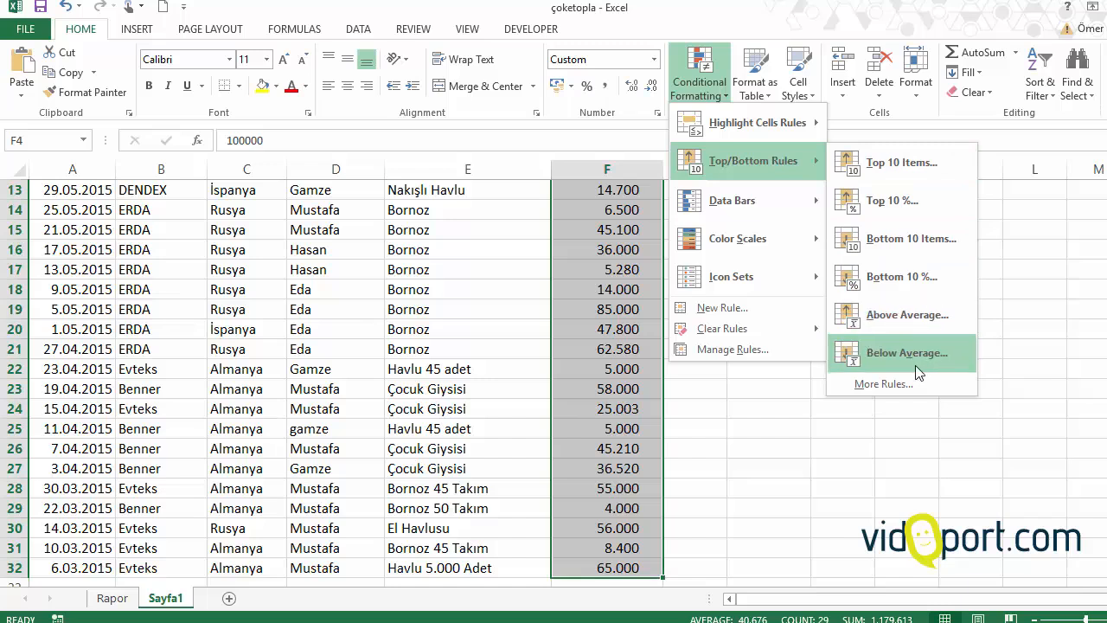
pyautogui.click(891, 317)
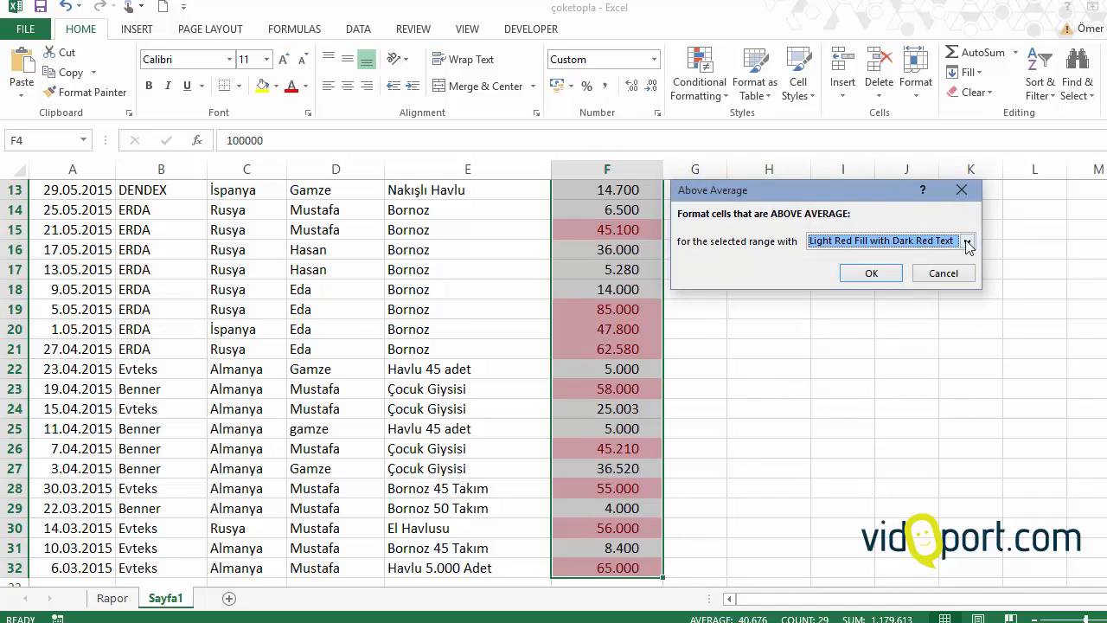
# Step: Give the above-average rule a custom format with bold, blue text and apply it to the Tutar amounts
pyautogui.click(968, 244)
pyautogui.click(831, 328)
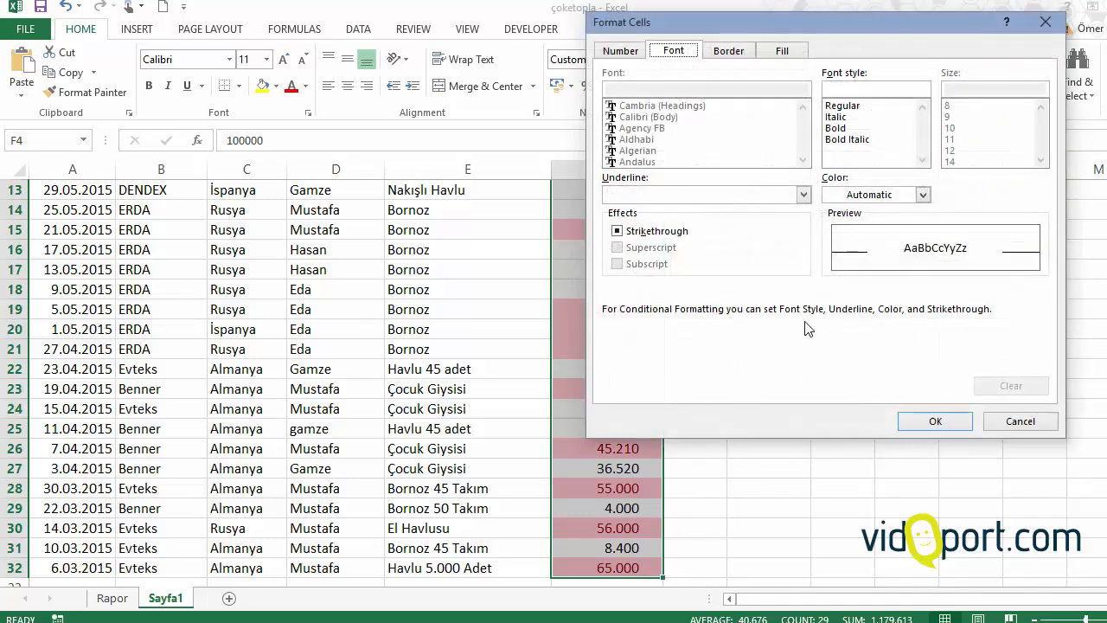
pyautogui.click(843, 128)
pyautogui.click(856, 195)
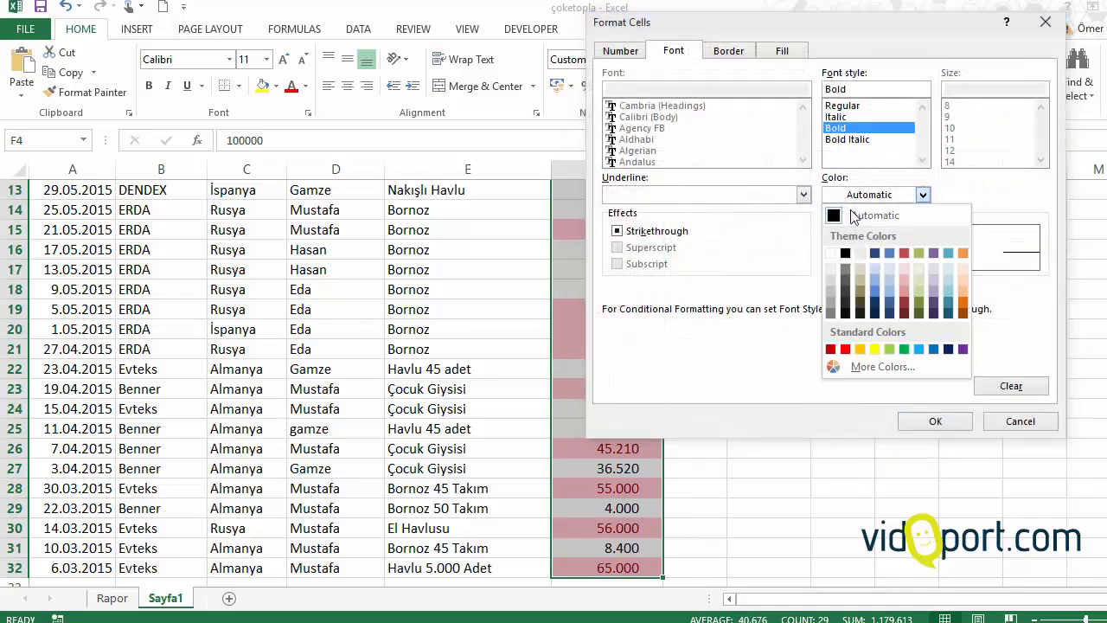
pyautogui.click(875, 290)
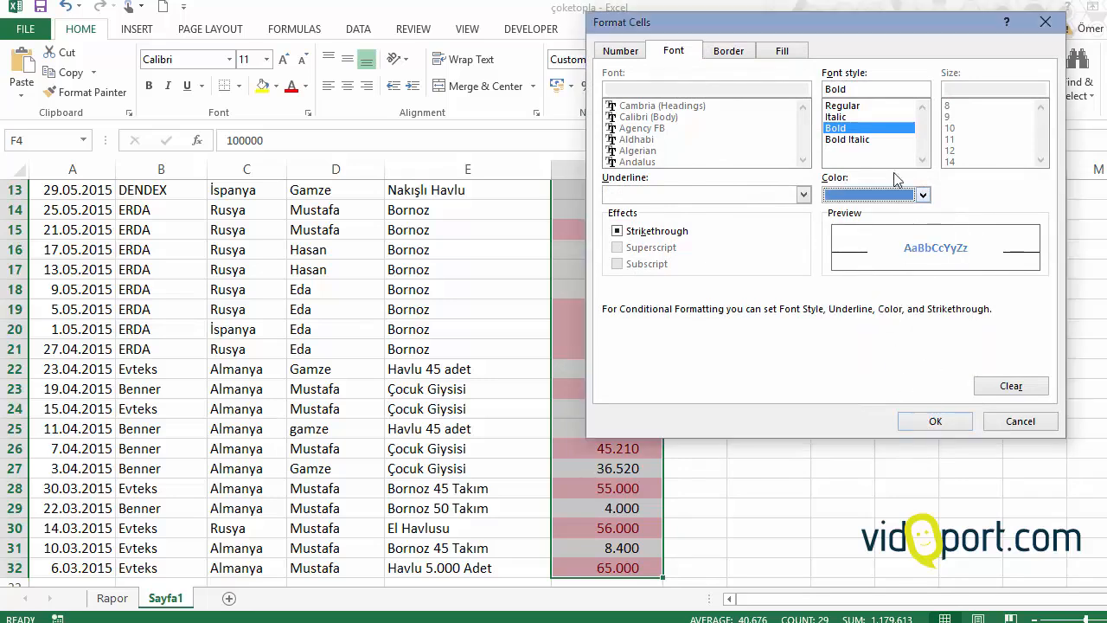
pyautogui.click(936, 424)
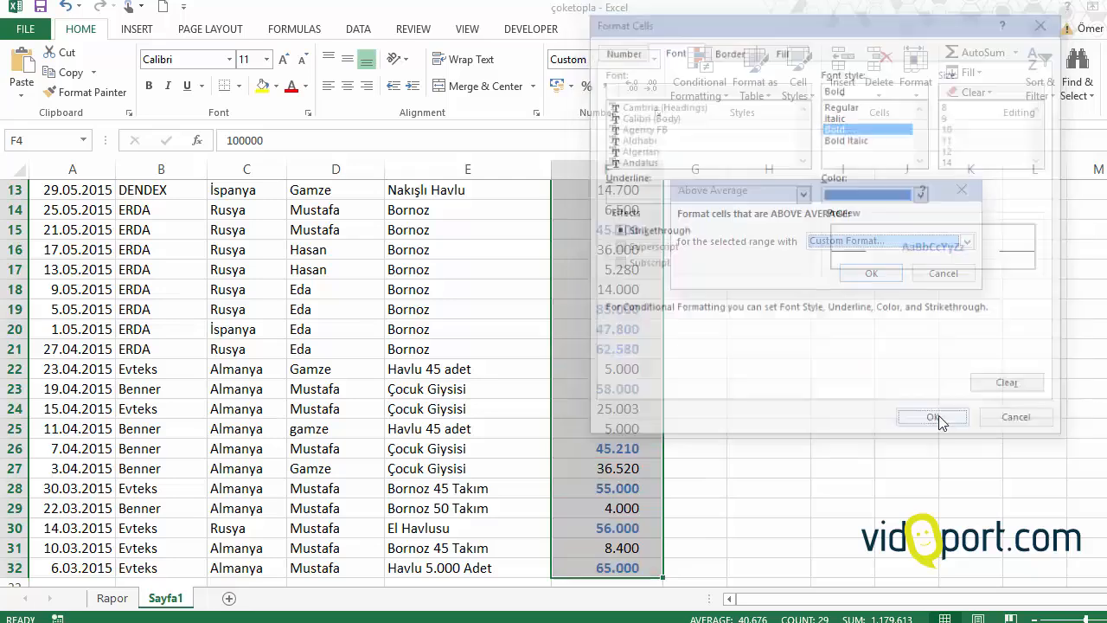
pyautogui.click(872, 273)
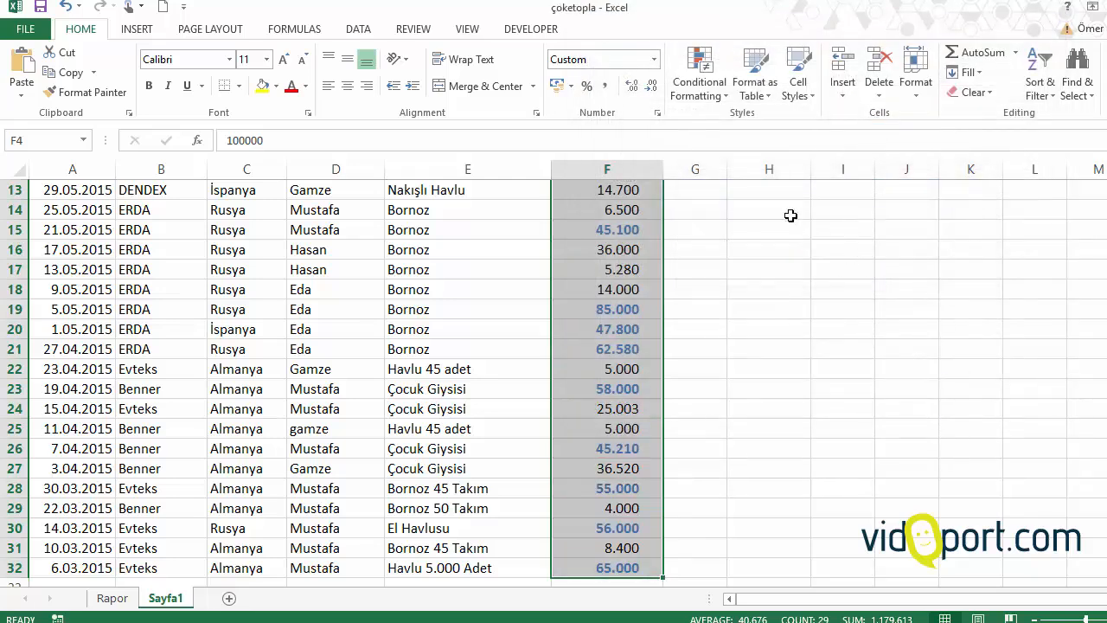
# Step: Add a Below Average rule to the same Tutar amounts with a custom dark olive green fill
pyautogui.click(703, 84)
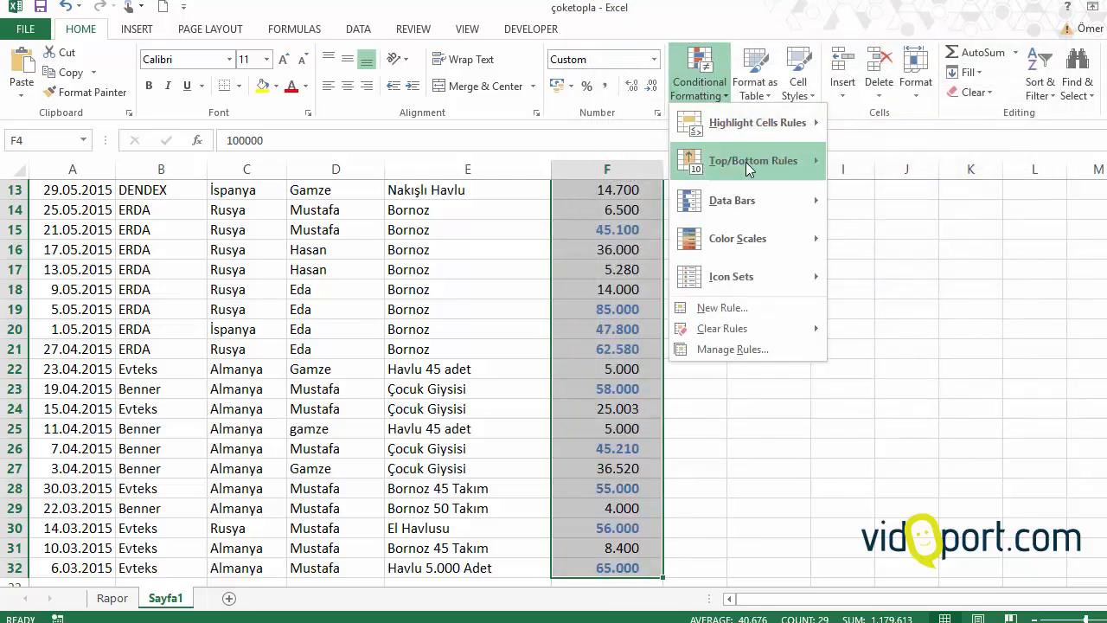
pyautogui.click(889, 355)
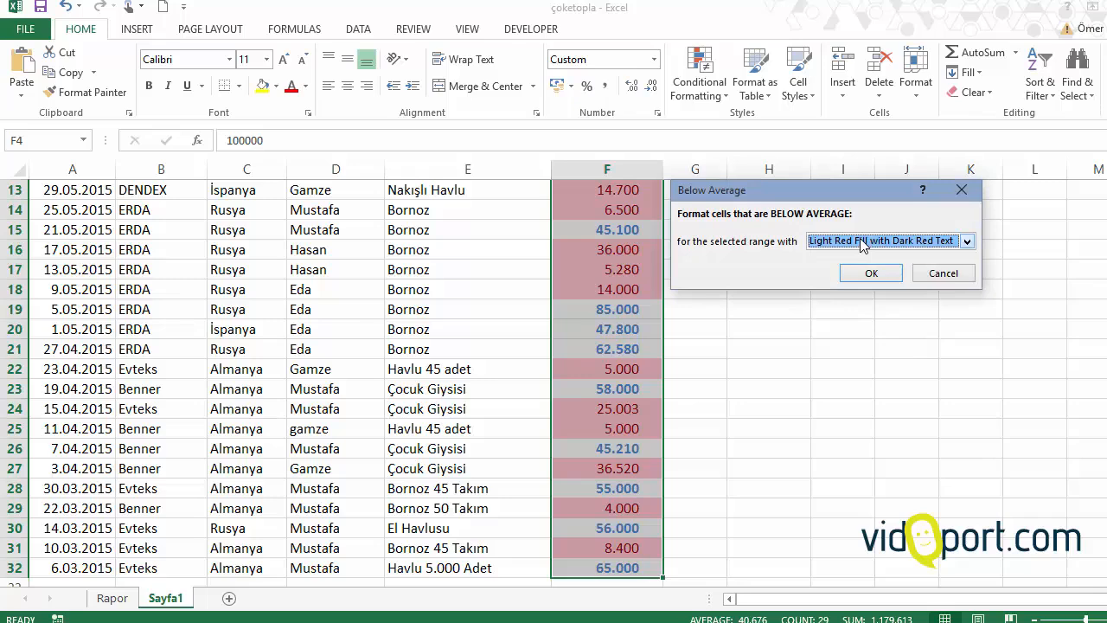
pyautogui.click(863, 247)
pyautogui.click(843, 326)
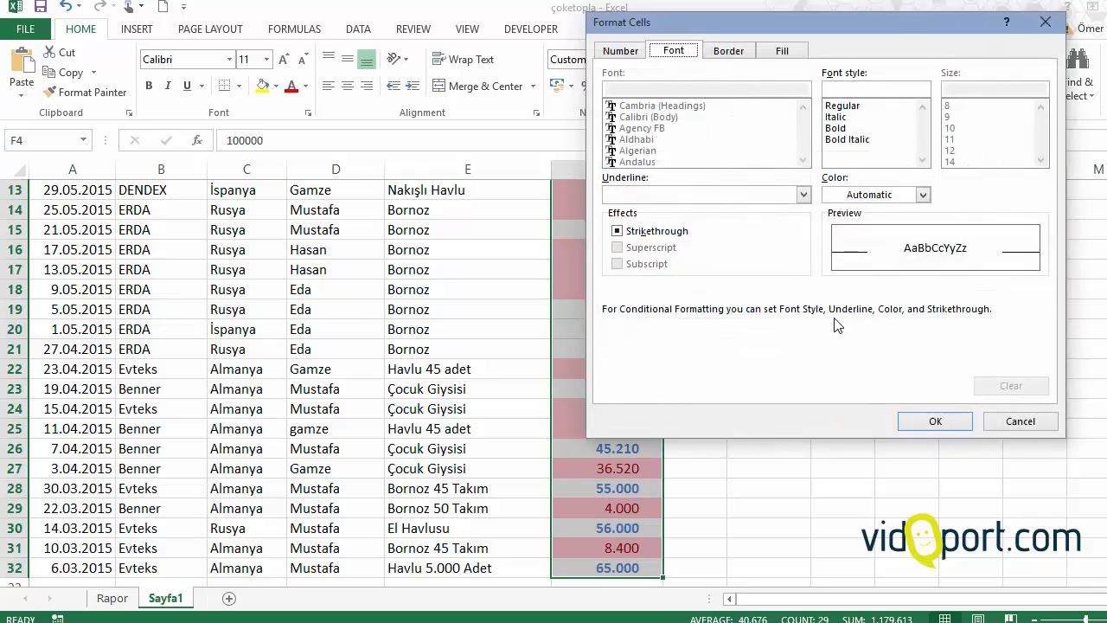
pyautogui.click(783, 50)
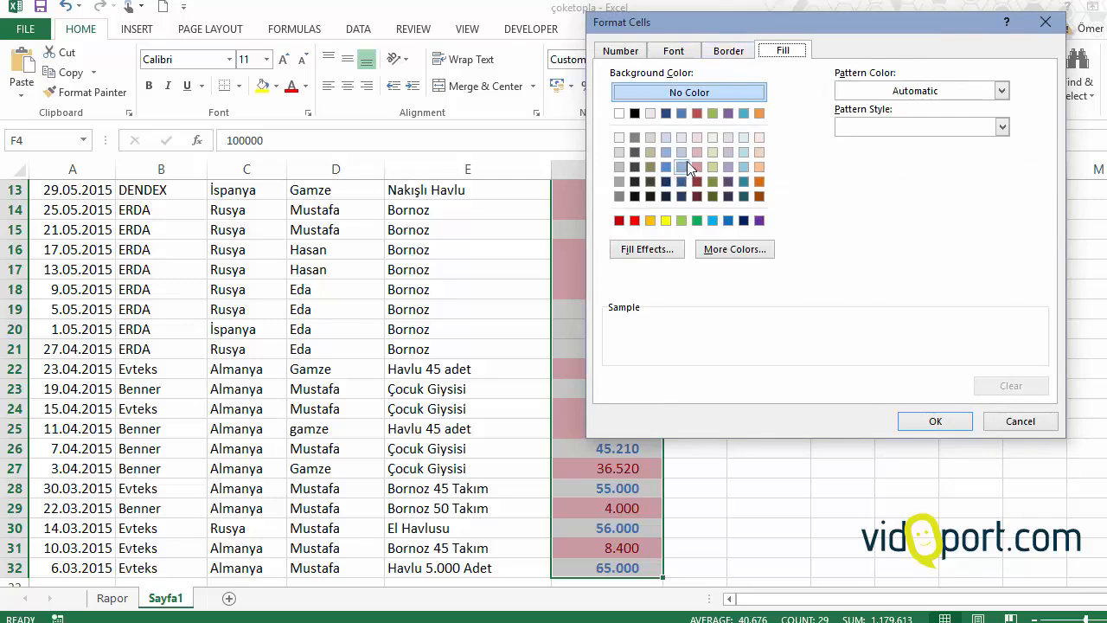
pyautogui.click(714, 164)
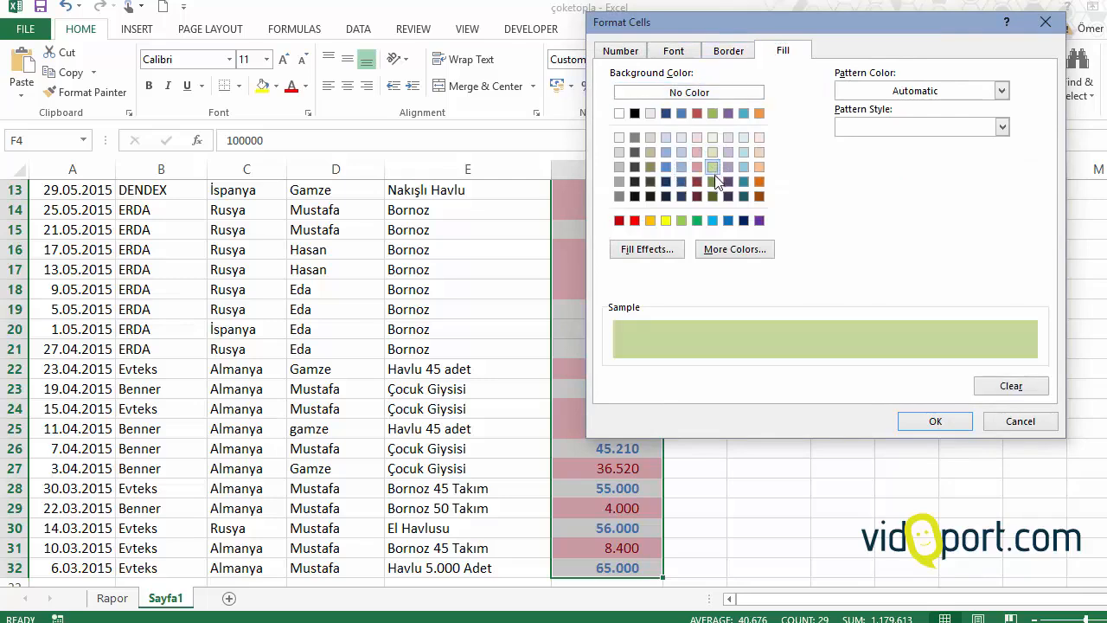
pyautogui.click(714, 182)
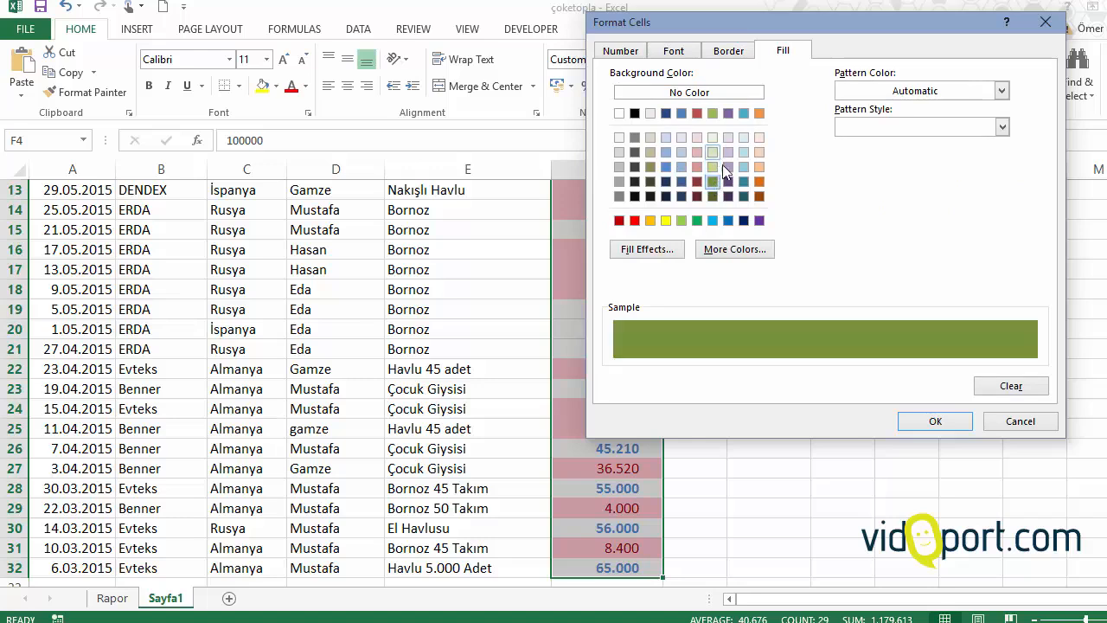
pyautogui.click(932, 420)
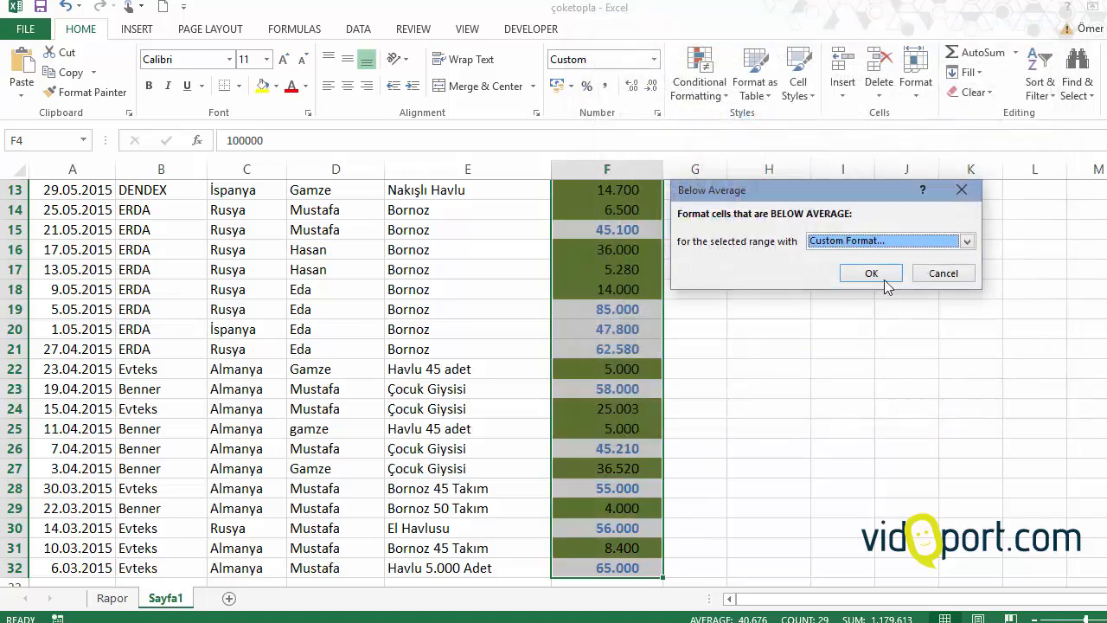
pyautogui.click(872, 273)
# Step: Review the above- and below-average formatting throughout the Tutar column and the available Top/Bottom rule types
pyautogui.click(523, 291)
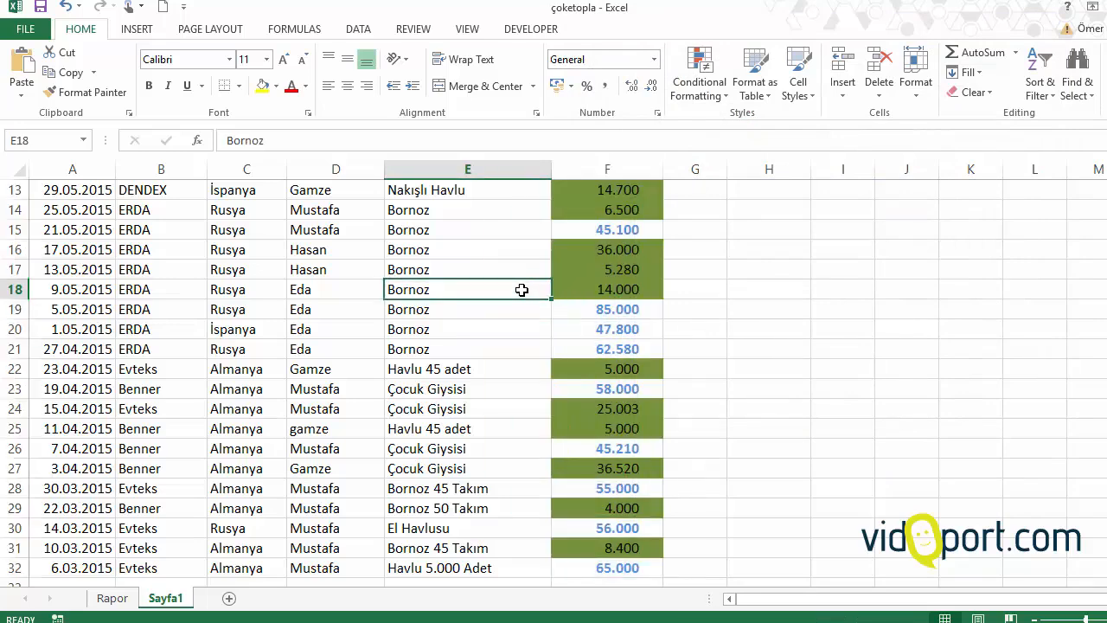
pyautogui.scroll(4, 556, 289)
pyautogui.click(610, 254)
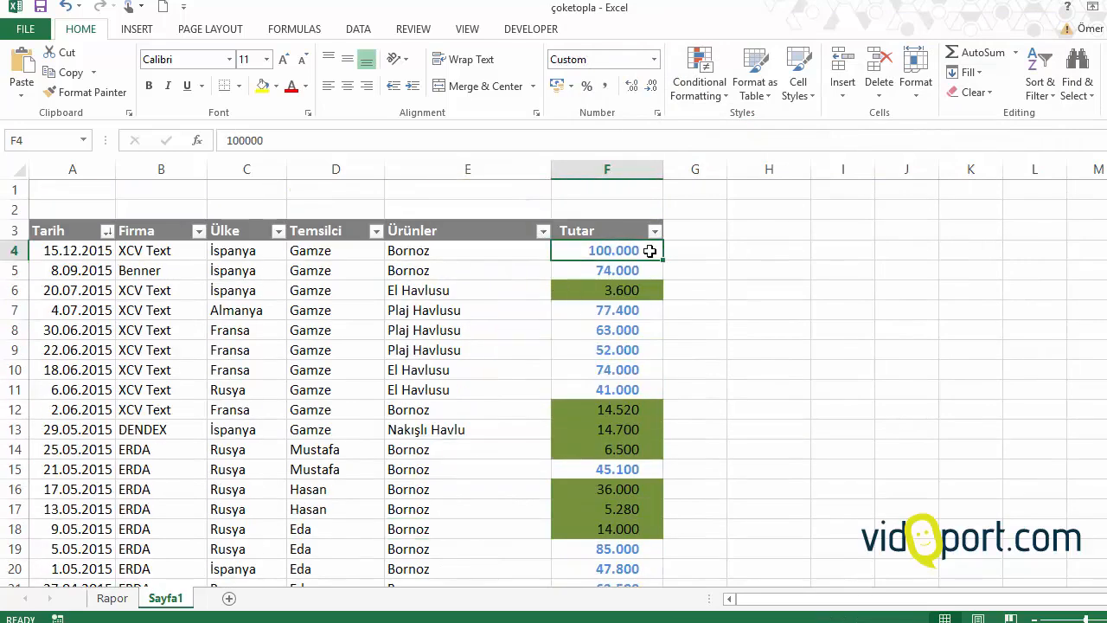
pyautogui.hotkey('ctrl', 'shift', 'Down')
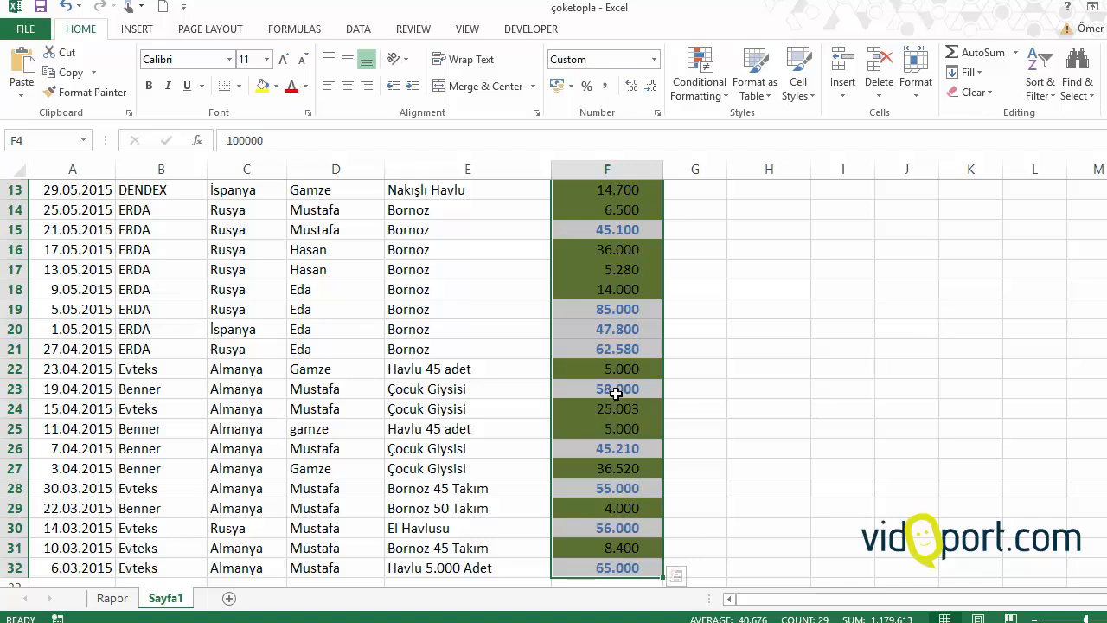
pyautogui.click(616, 391)
pyautogui.click(699, 82)
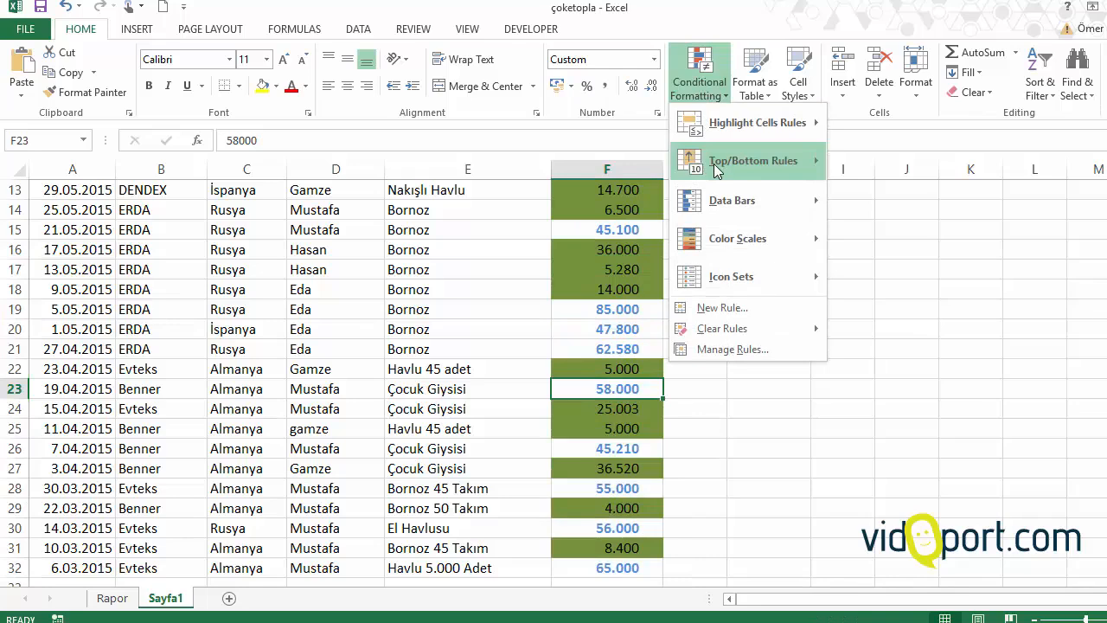
pyautogui.moveTo(716, 171)
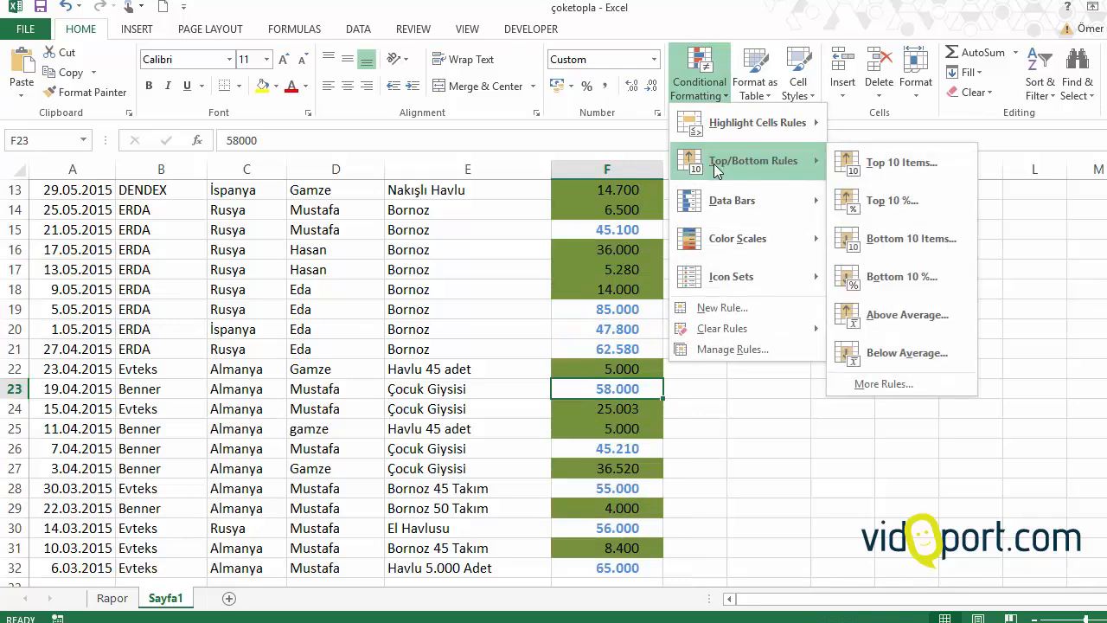